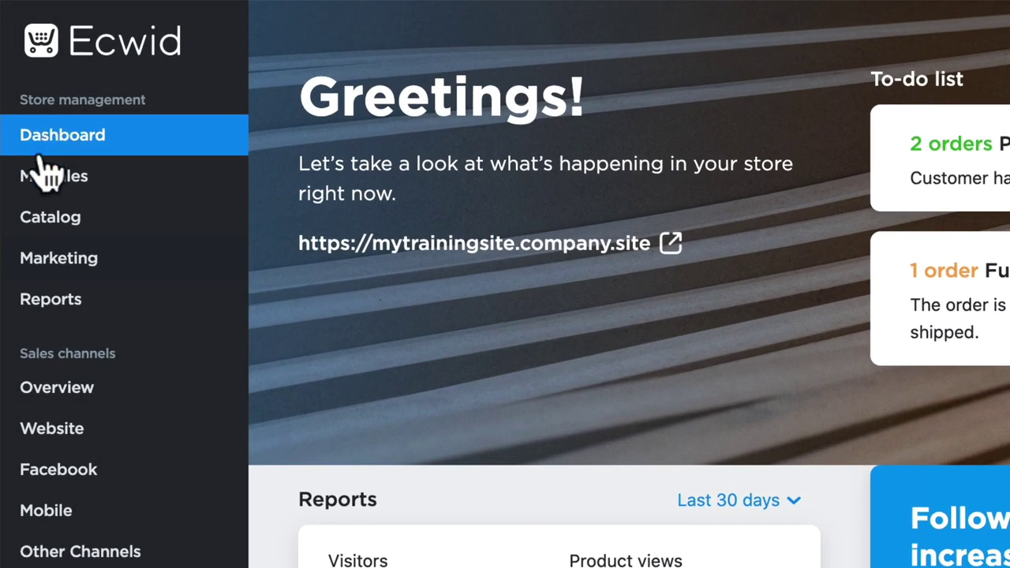
Go to Marketing > Discount Coupons to list the store's existing coupons
mouse_move(23, 131)
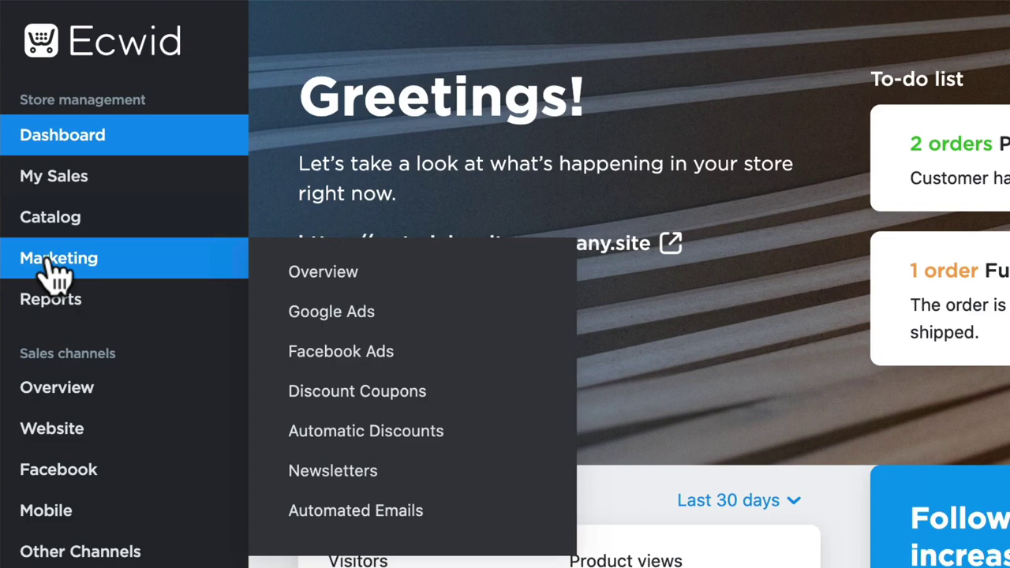
click(319, 391)
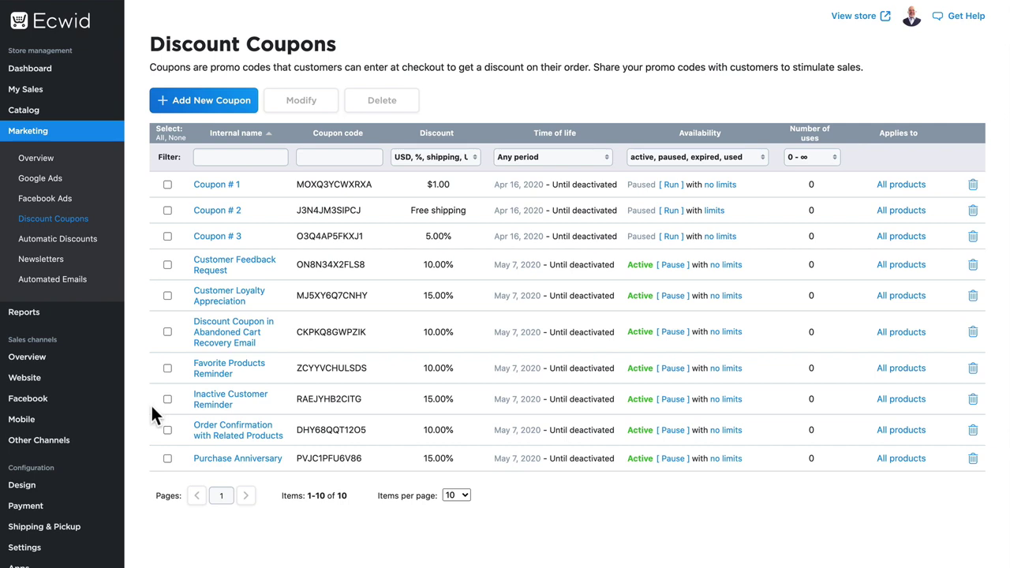
Add a new coupon with internal name 'Training Coupon' and coupon code TRAINING
click(203, 109)
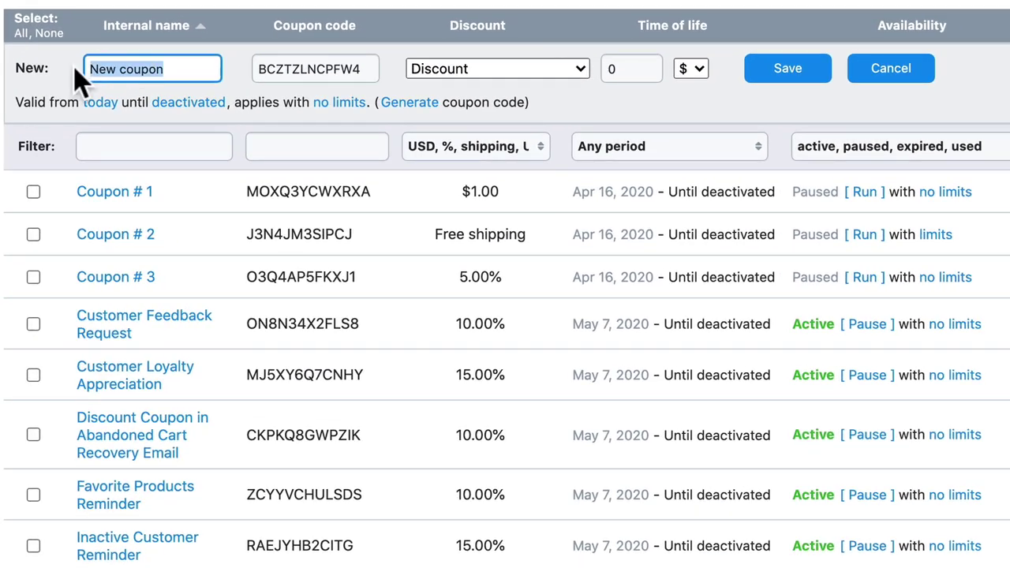
text(Training Coupon)
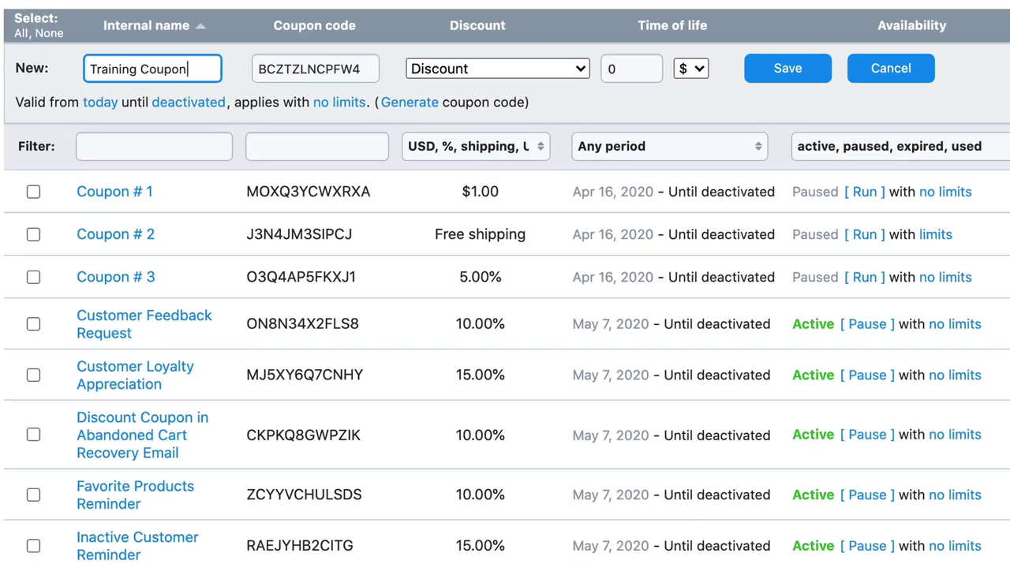
key(Tab)
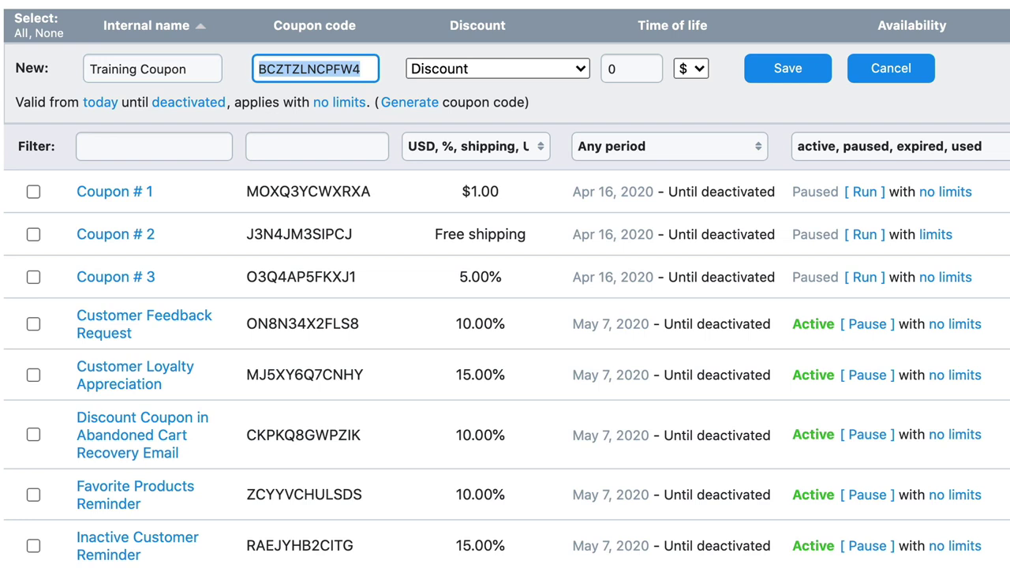
text(TRAINING)
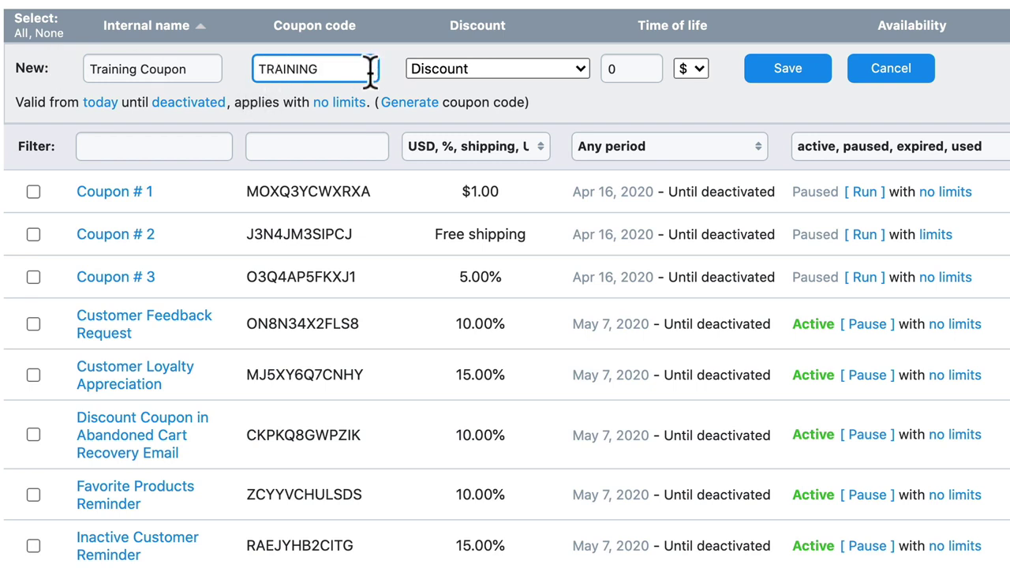
click(411, 104)
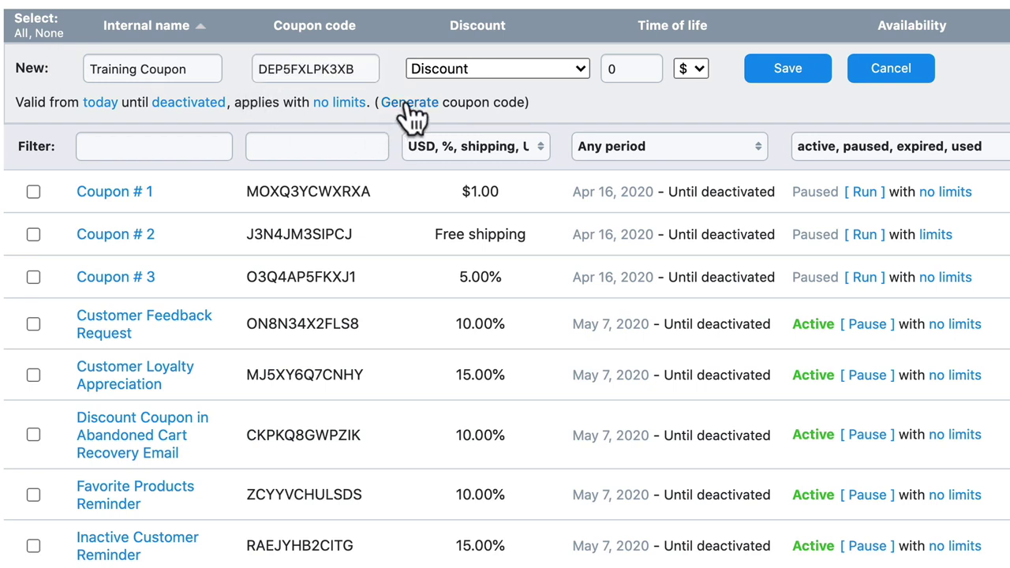
click(371, 68)
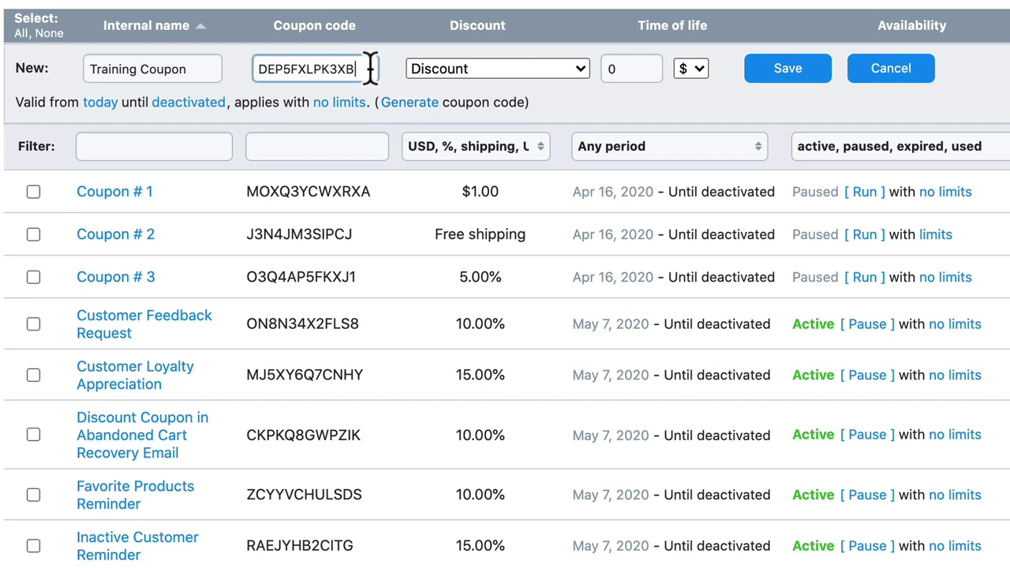
double_click(305, 68)
text(TRAINING)
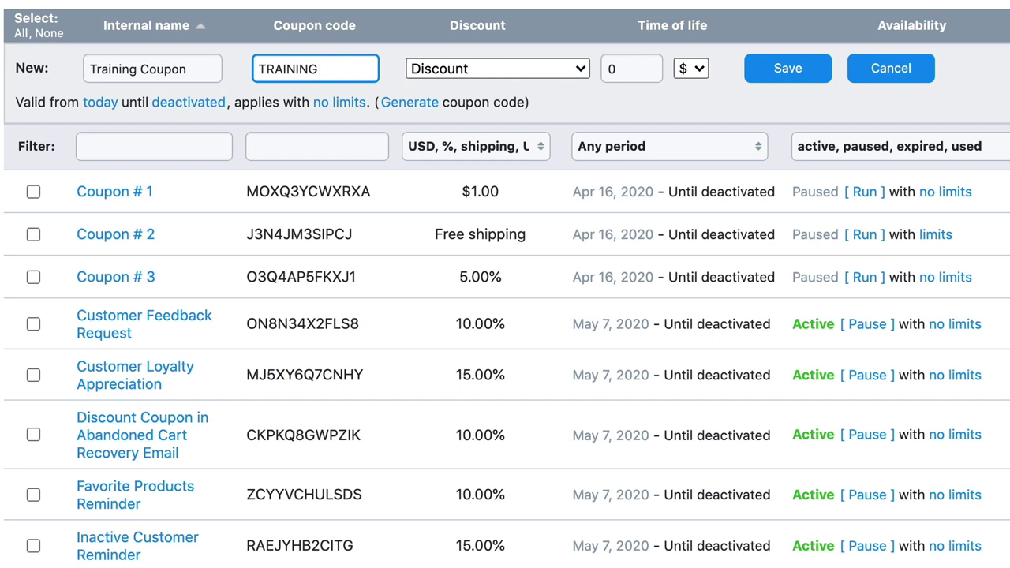
Keep the Discount type, set the amount to 10%, and save the Training Coupon
click(566, 68)
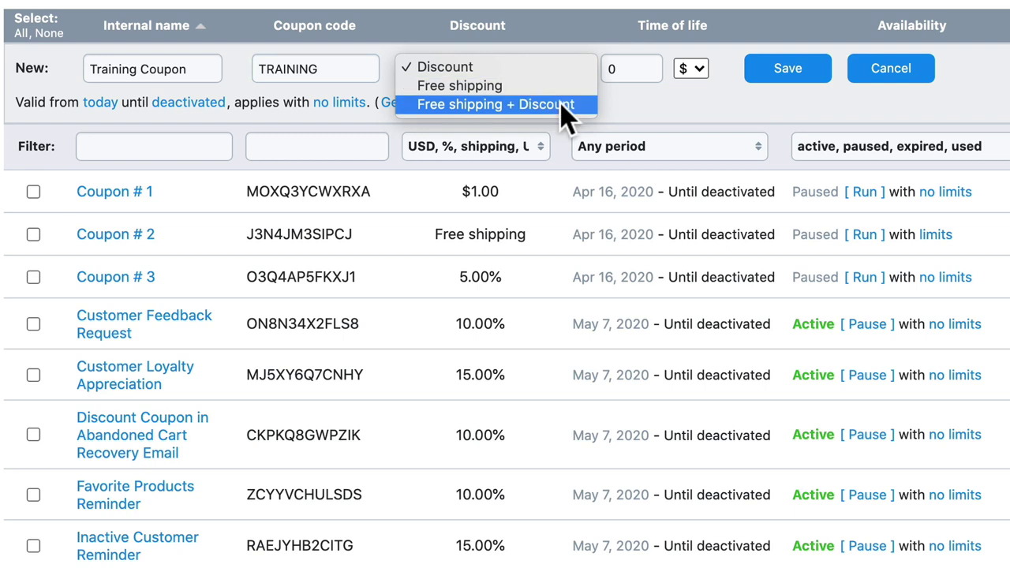
click(632, 113)
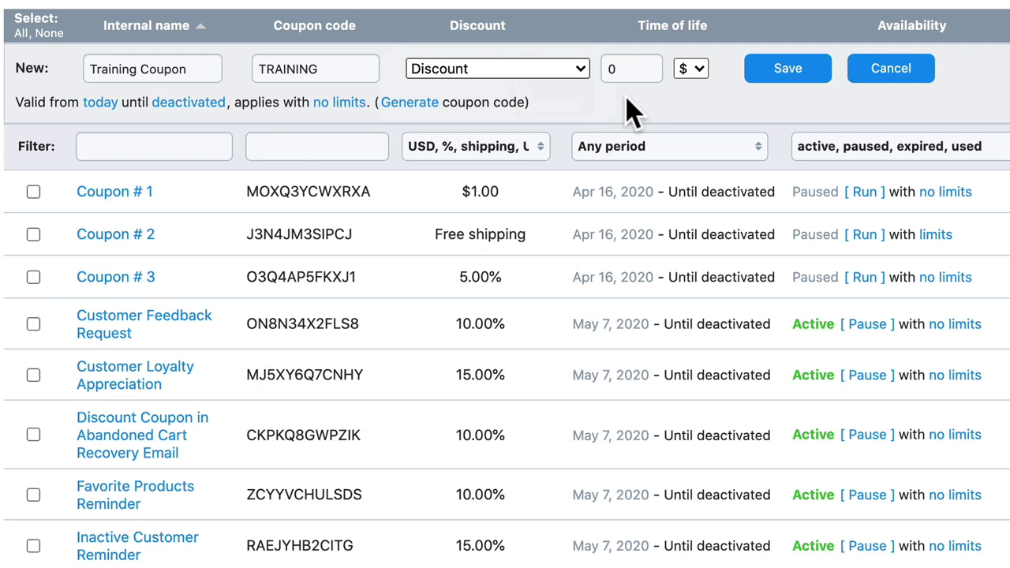
click(702, 74)
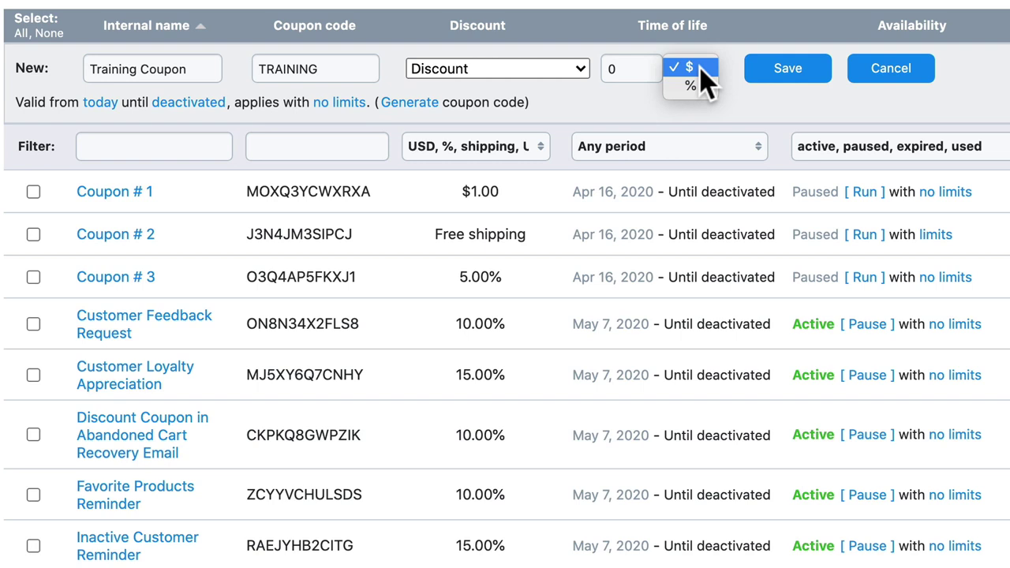
click(687, 85)
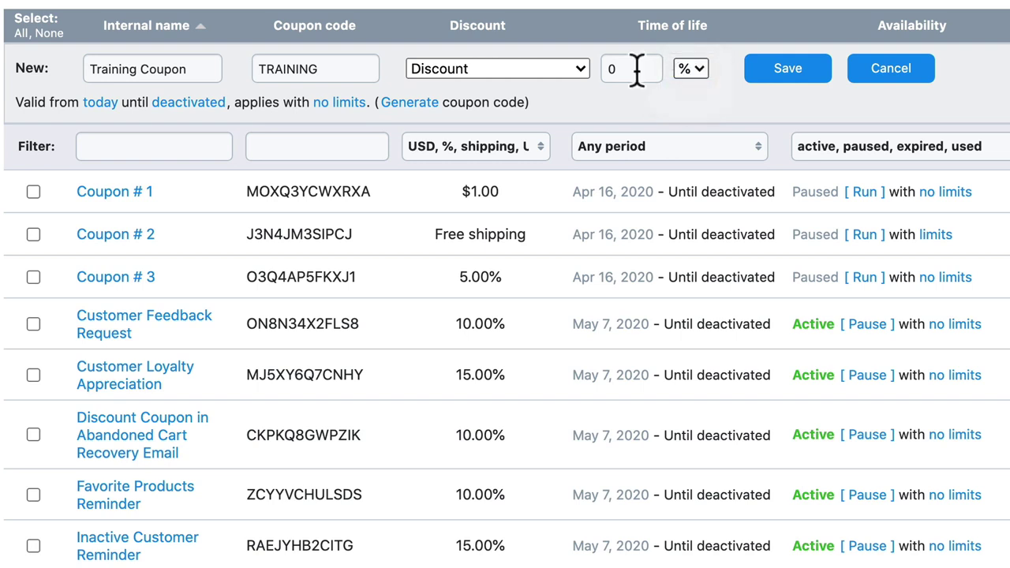
drag(638, 67, 597, 68)
text(10)
click(797, 76)
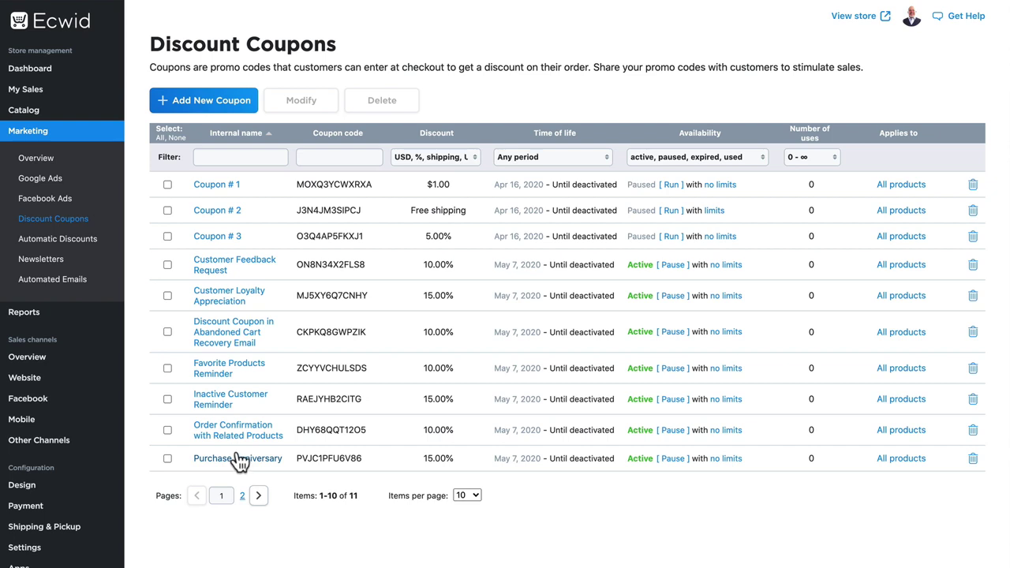
Filter coupons by the code TRAINING, then pause and re-run the Training Coupon
click(239, 157)
click(304, 158)
text(TRAINING)
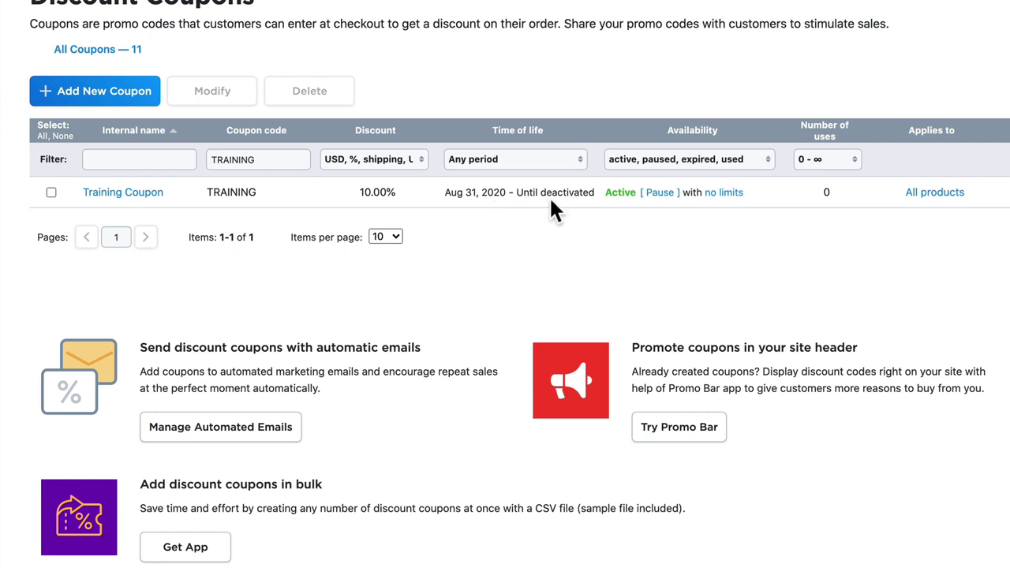
click(658, 194)
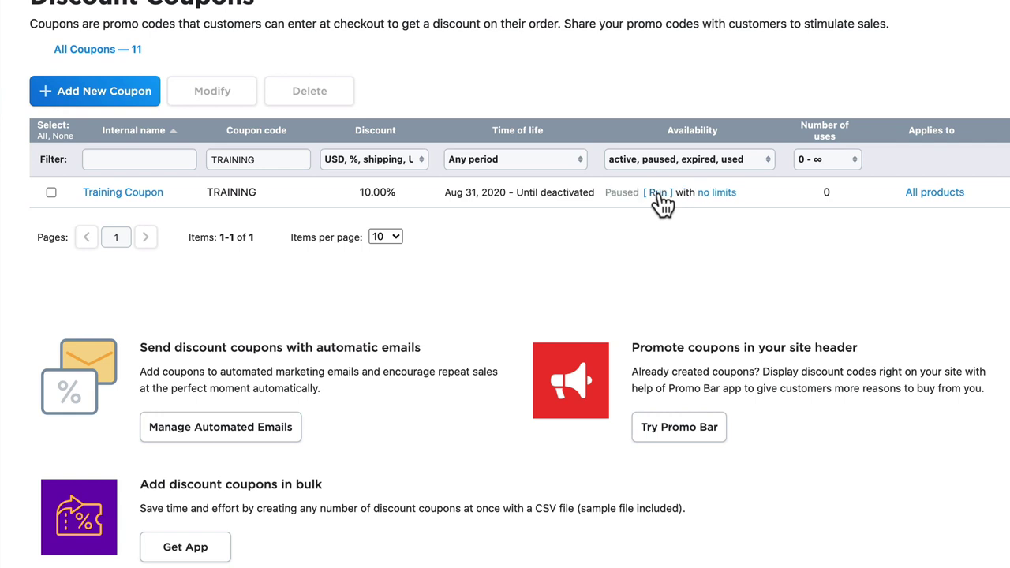
click(659, 194)
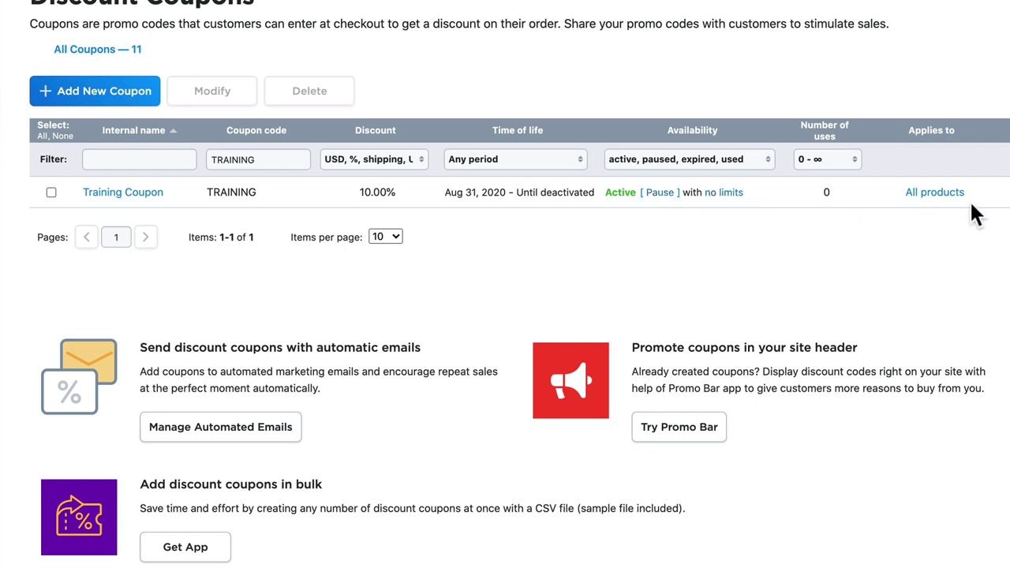
Require an order subtotal over $20 for the Training Coupon
click(718, 192)
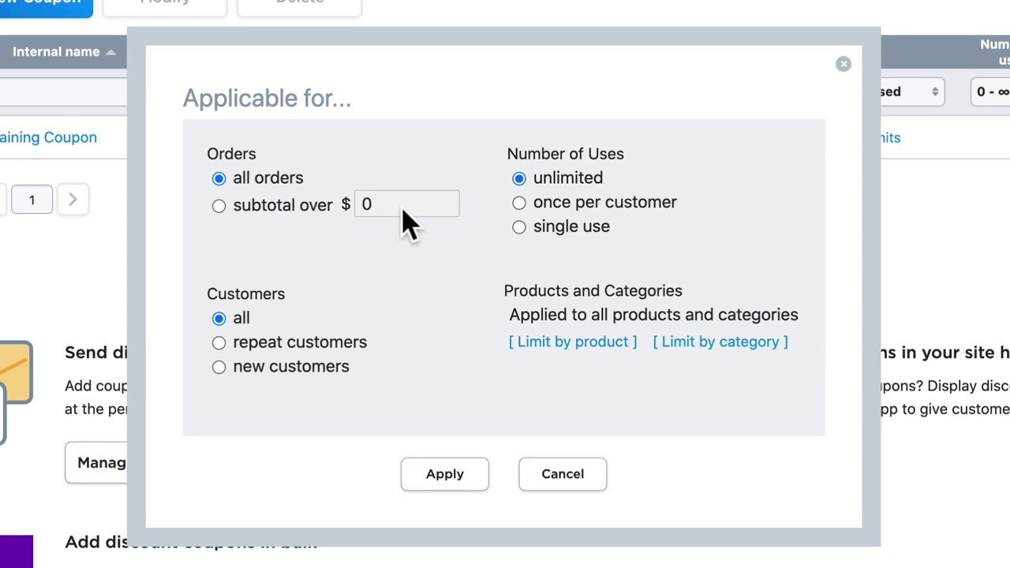
drag(399, 206, 340, 193)
click(399, 205)
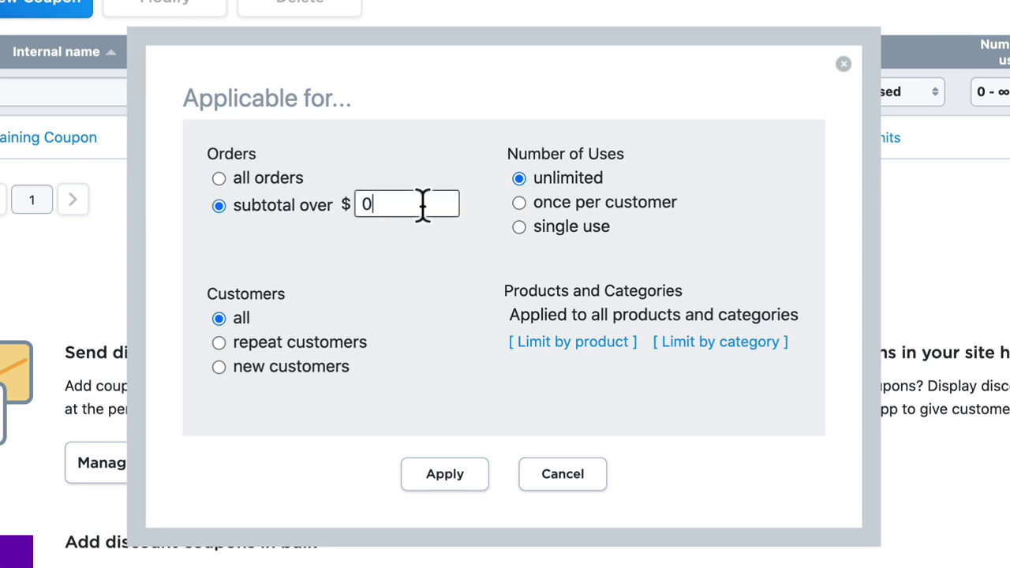
text(20)
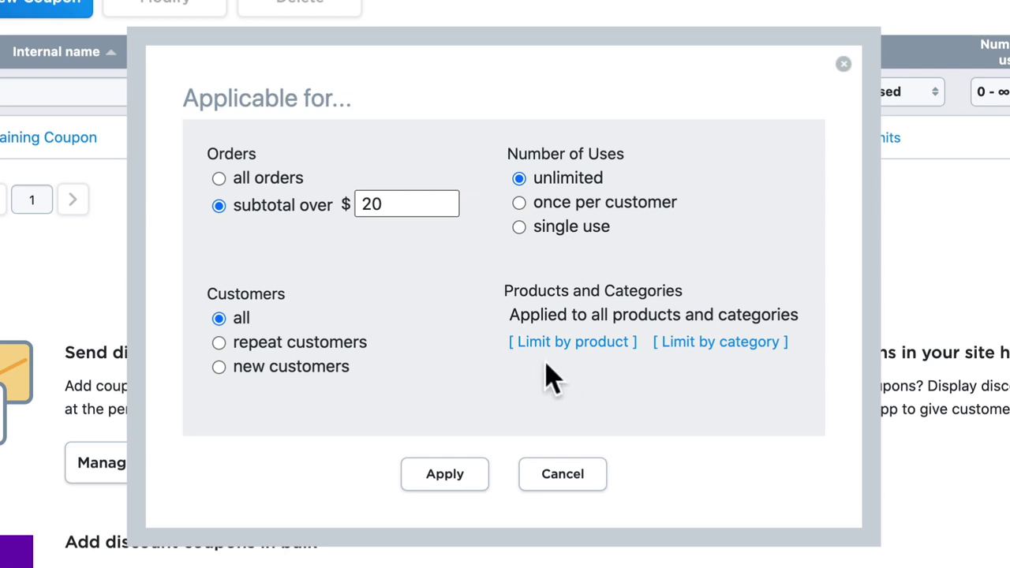
Restrict the Training Coupon to the Clothing category
click(714, 342)
click(206, 149)
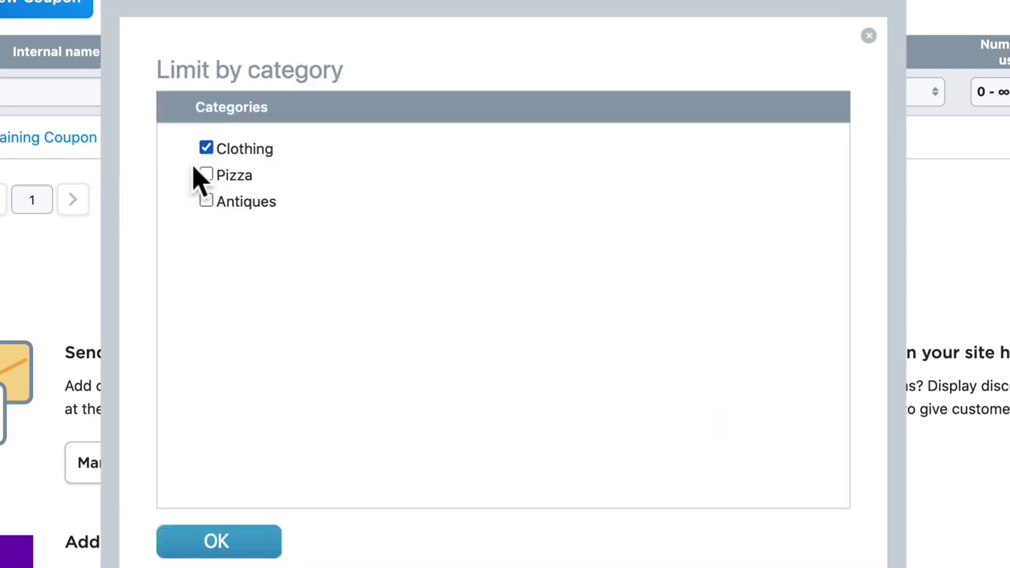
click(217, 545)
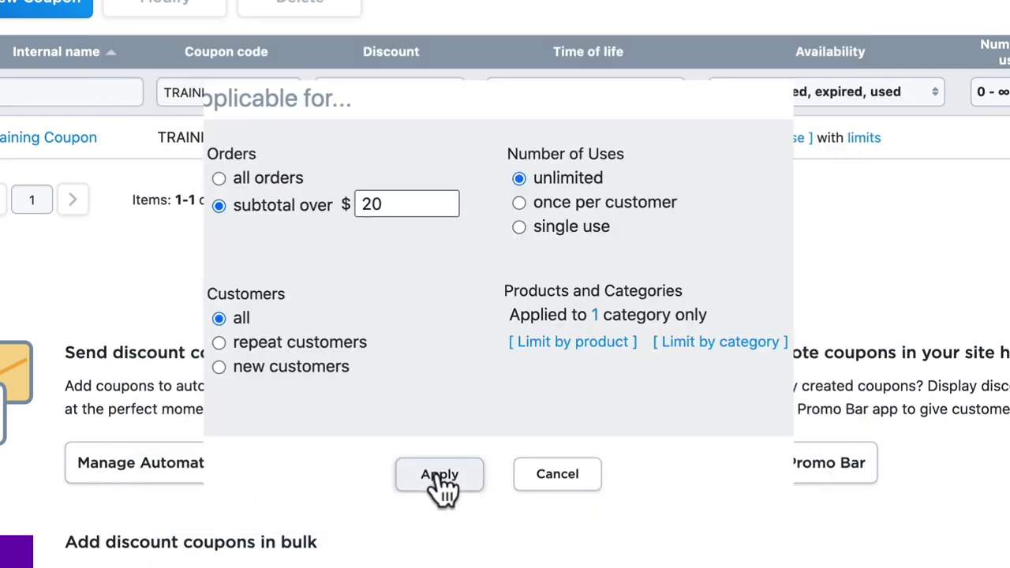
Apply the limits, then bag a large thick-crust pizza with Pepperoni, Ham and Mushrooms
click(440, 476)
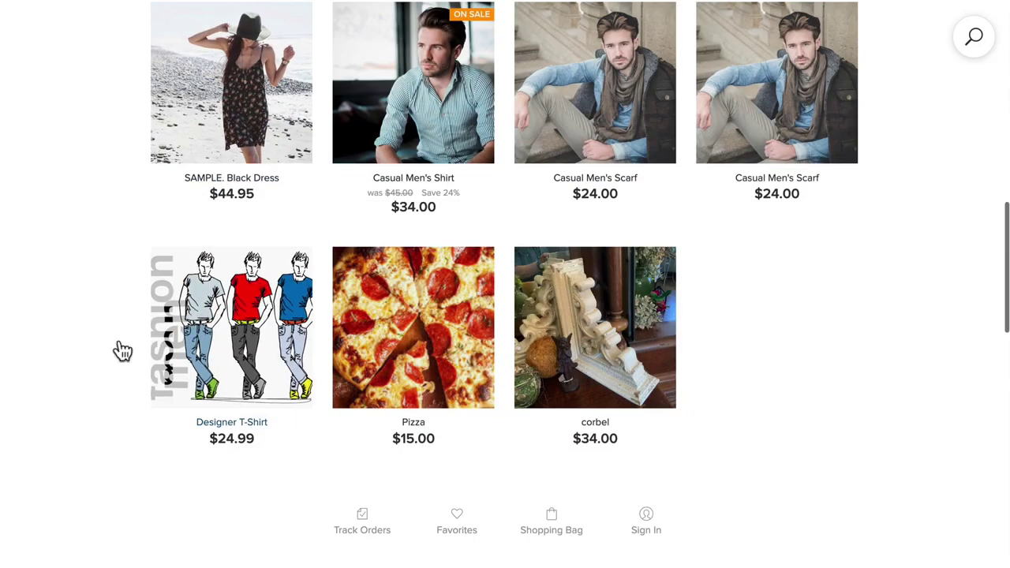
click(422, 338)
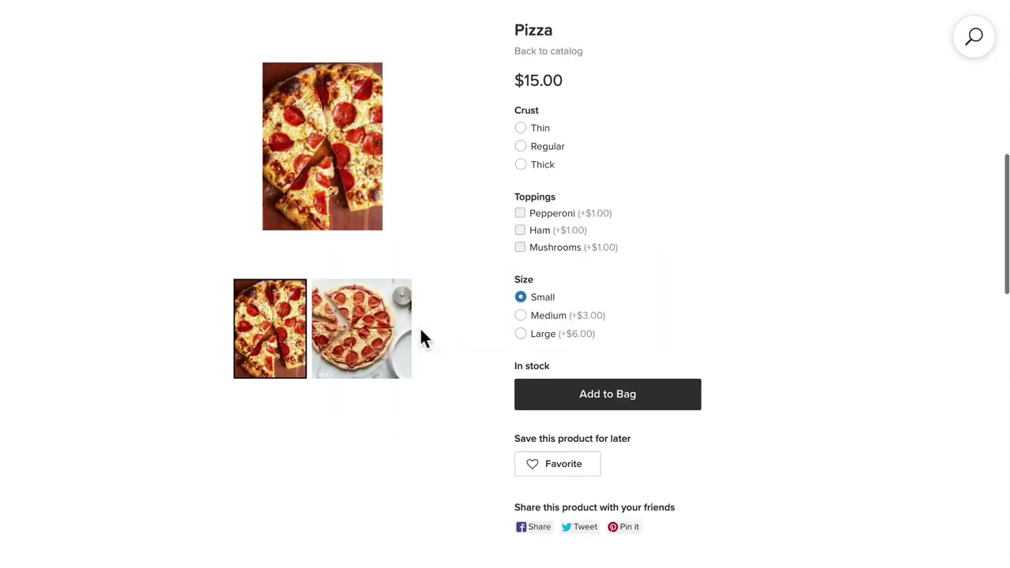
click(521, 165)
click(520, 214)
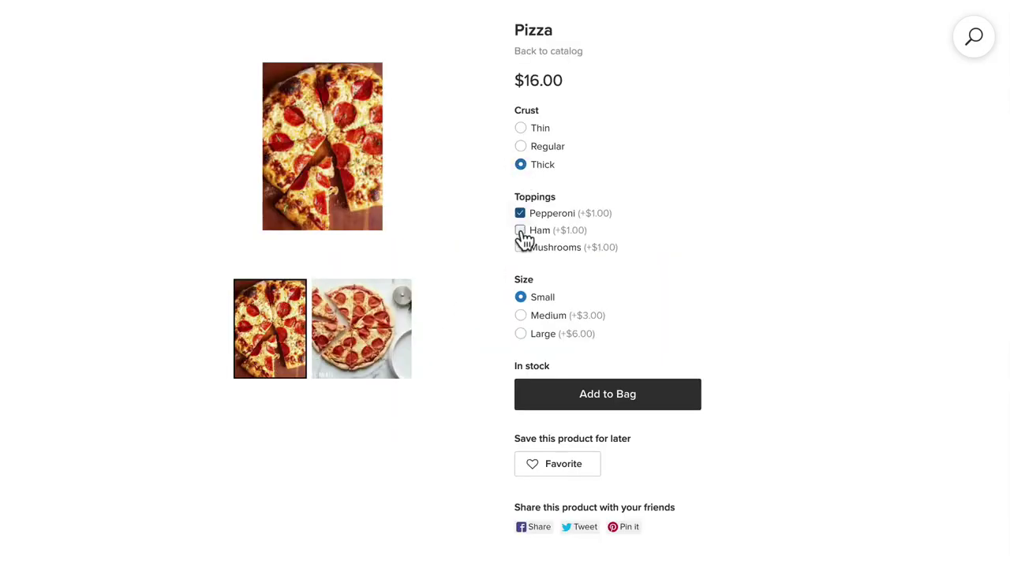
click(520, 231)
click(520, 247)
click(522, 334)
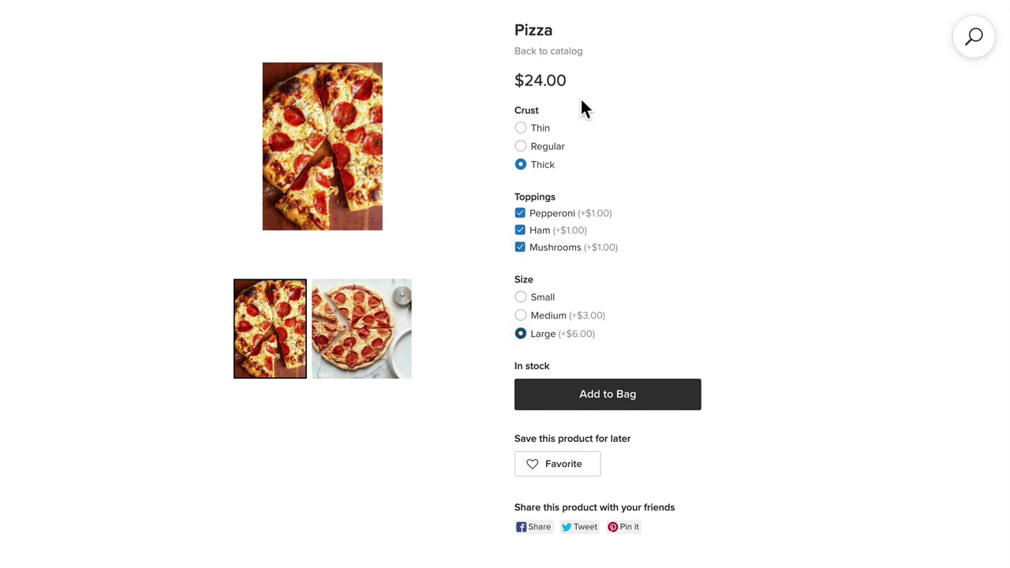
click(610, 403)
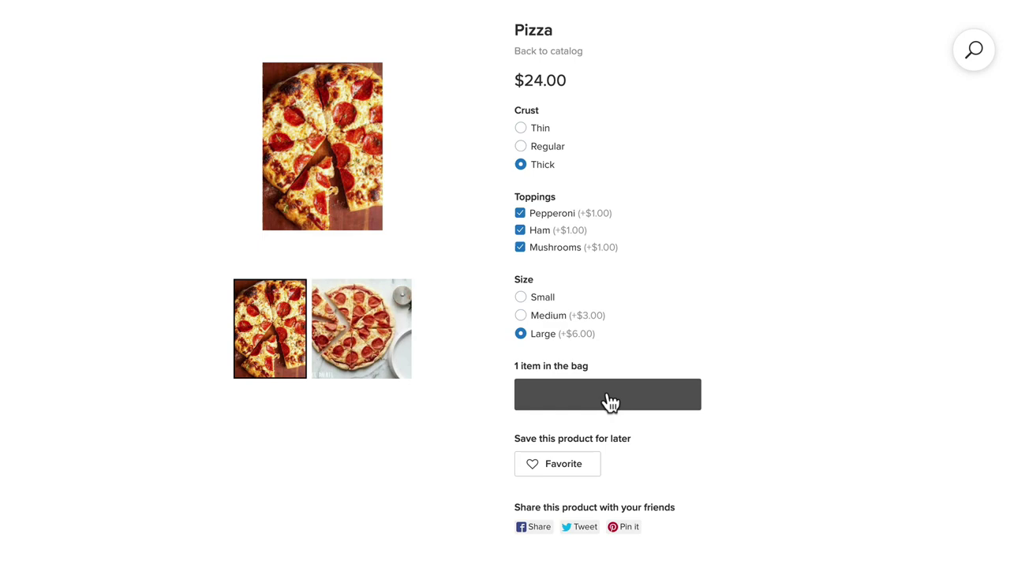
At checkout, try redeeming the TRAINING coupon on the pizza order
click(602, 435)
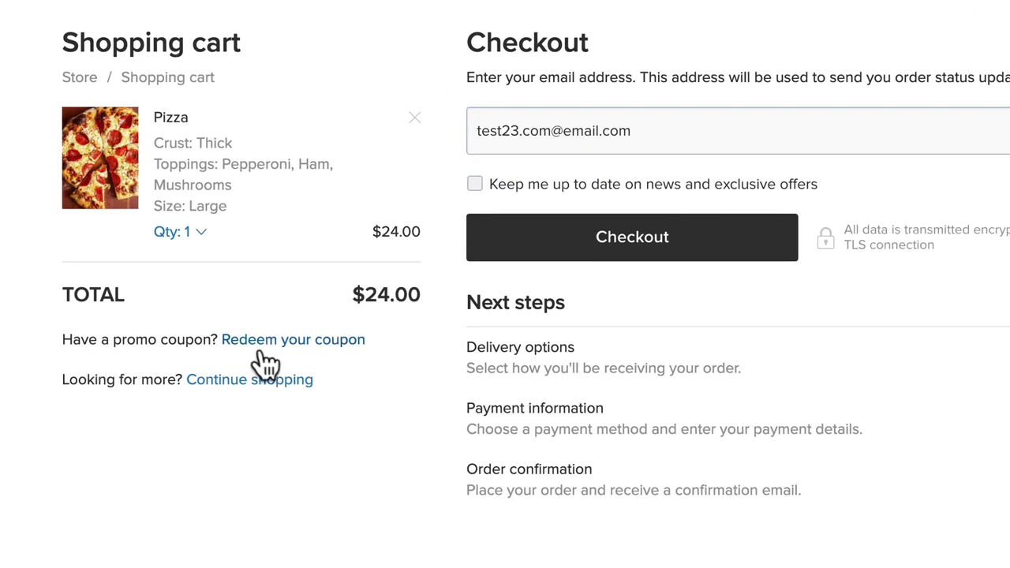
click(266, 341)
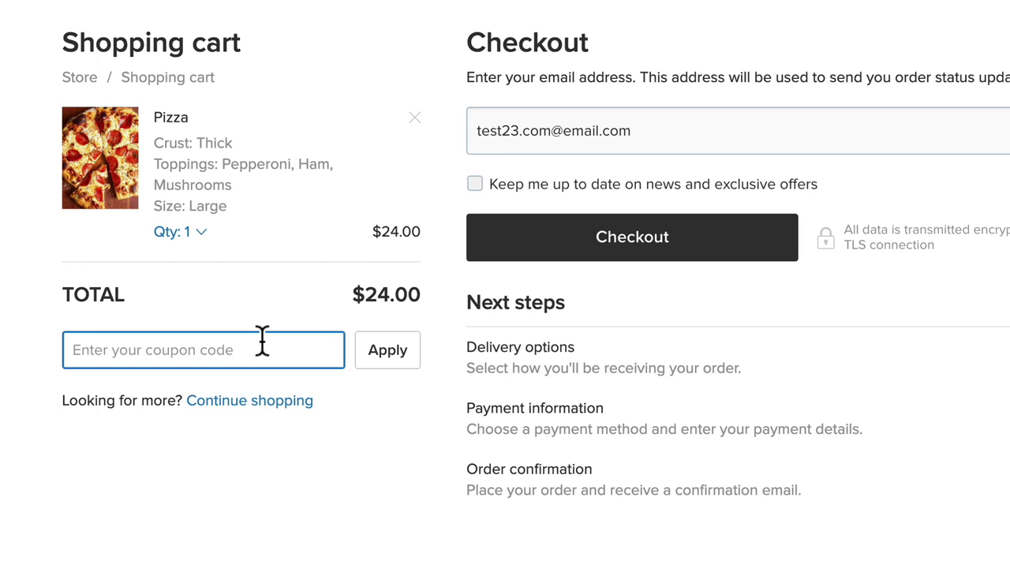
text(TRAINING)
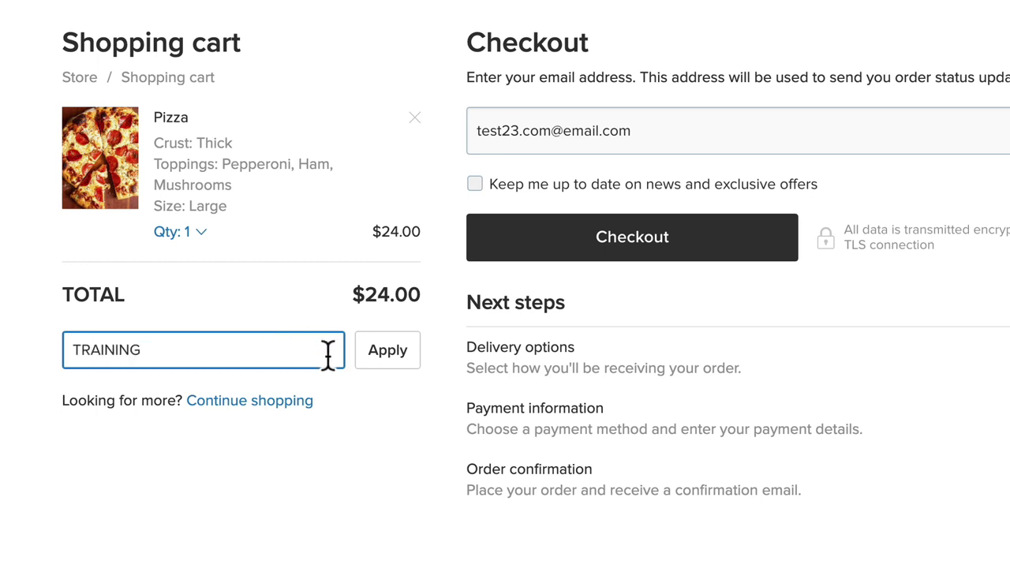
click(386, 359)
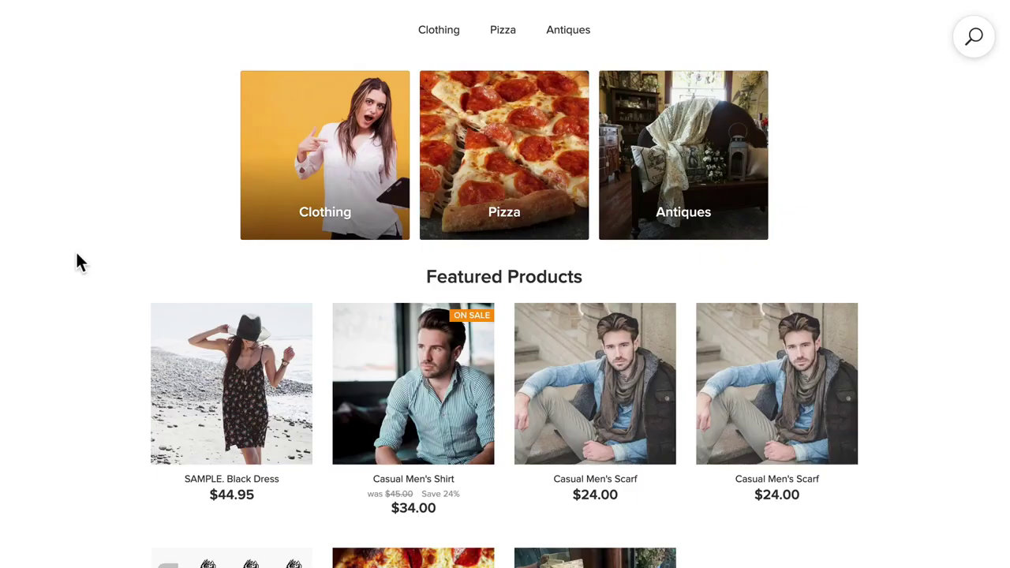
Add a size M Casual Men's Shirt with no monogram to the bag and view the cart
click(400, 371)
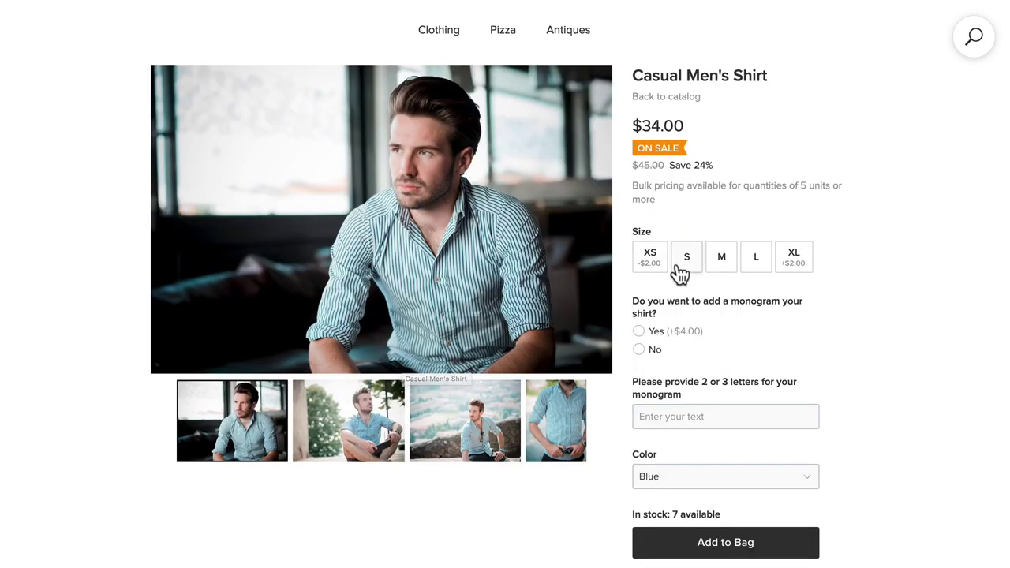
click(720, 259)
click(643, 350)
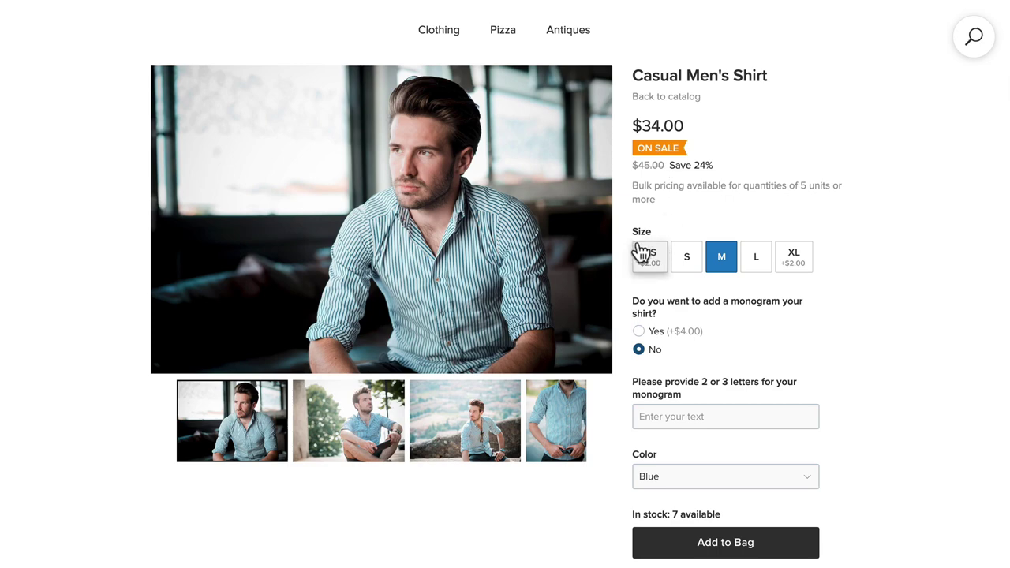
scroll(629, 244, down, 2)
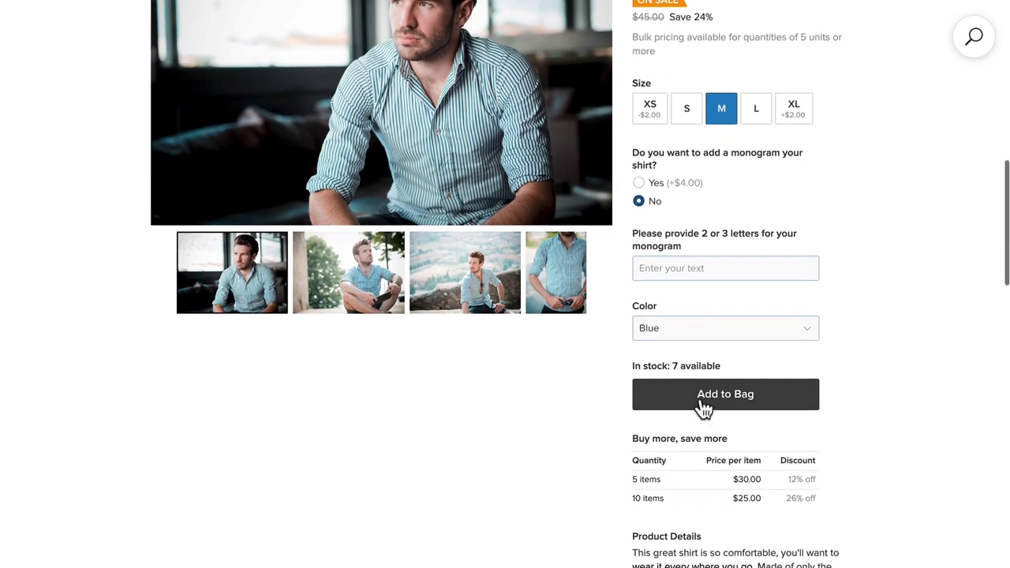
click(721, 408)
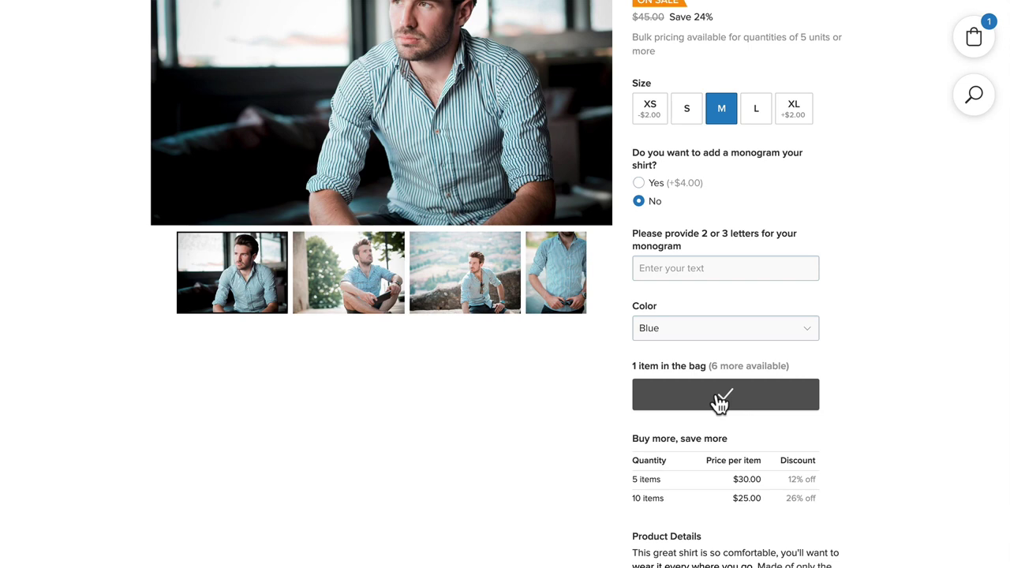
click(974, 37)
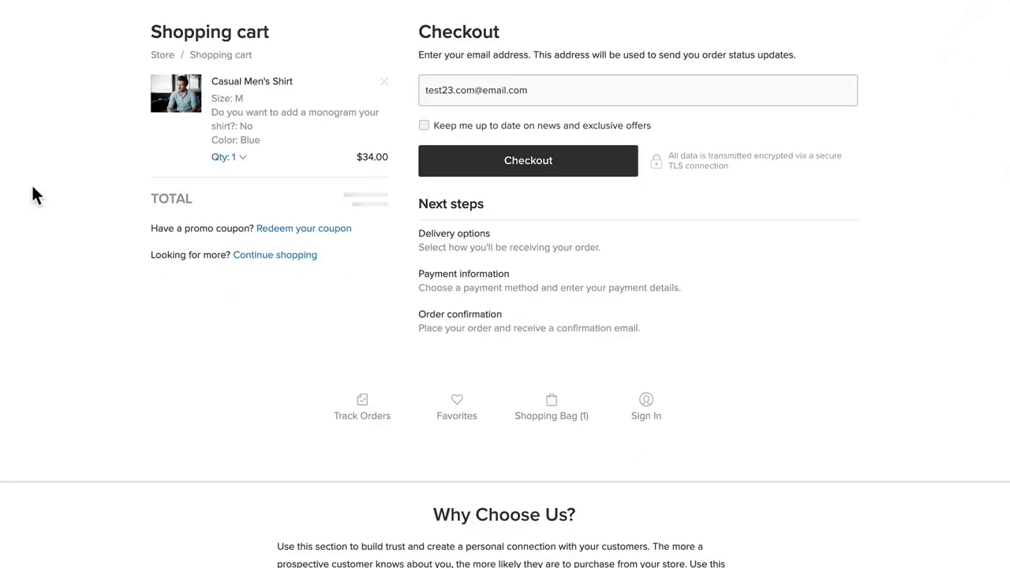
Redeem TRAINING on the shirt order for 10% off, bringing the total to $30.60
click(289, 229)
text(TRAINING)
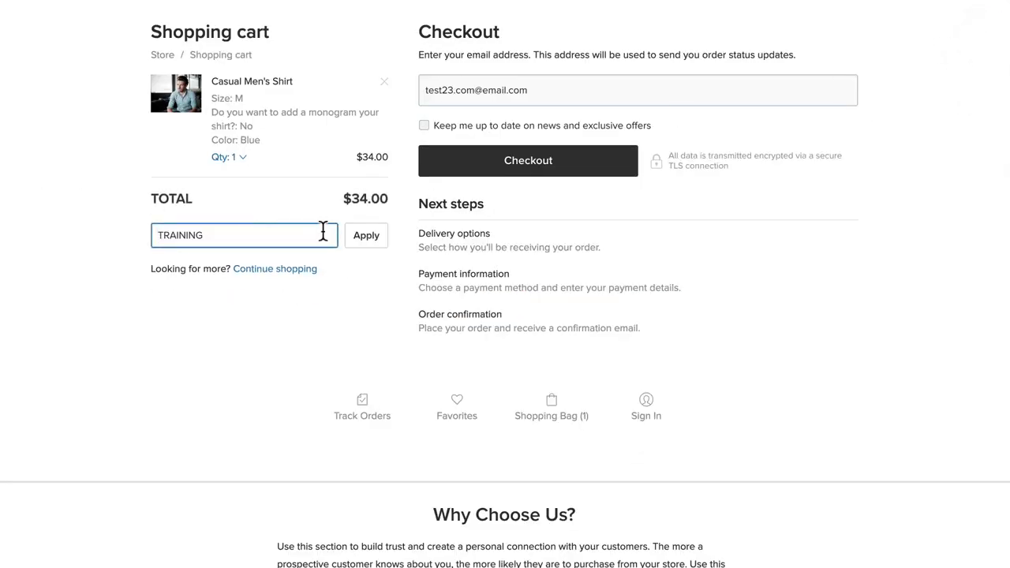
click(366, 240)
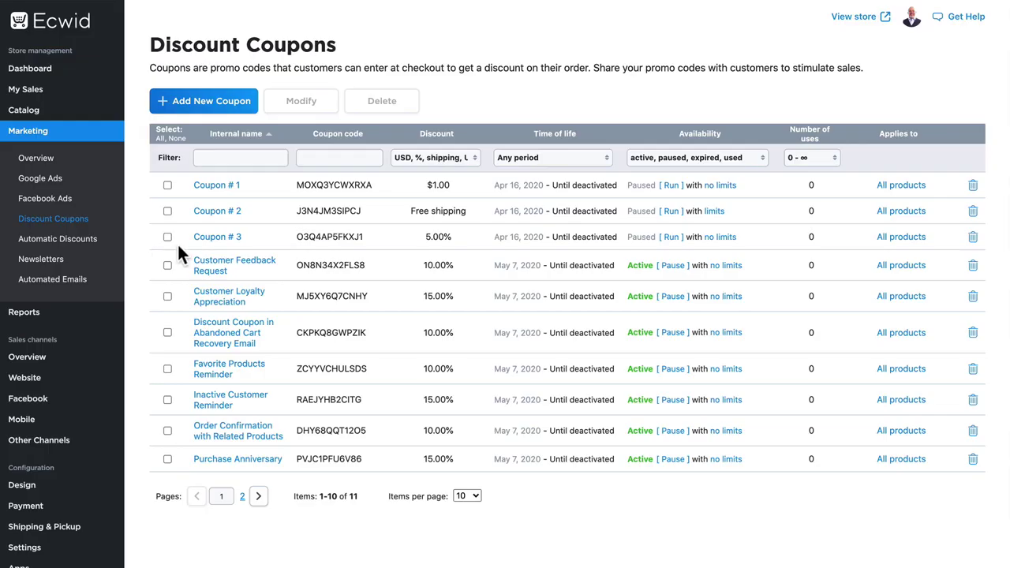
click(221, 211)
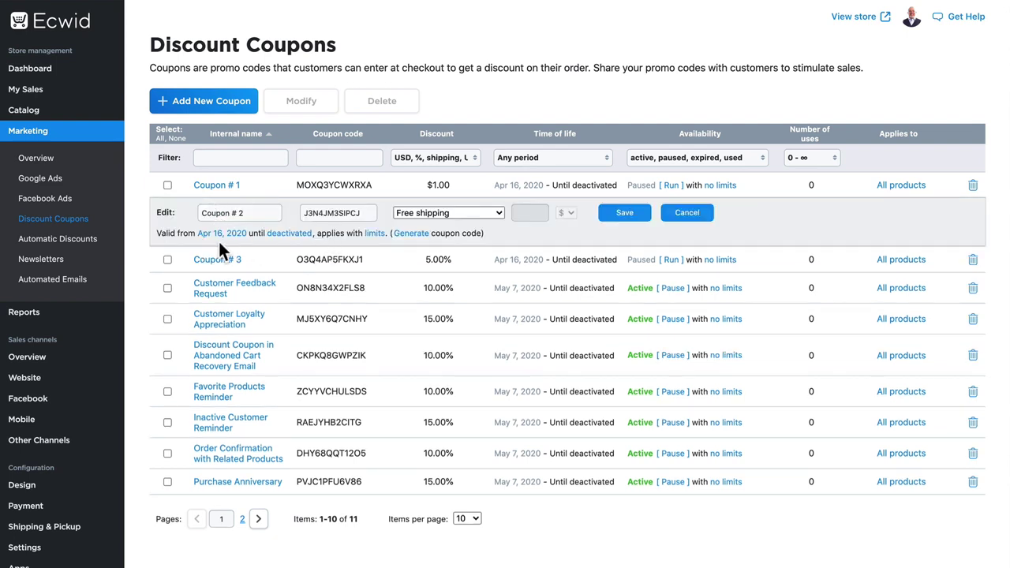
click(373, 233)
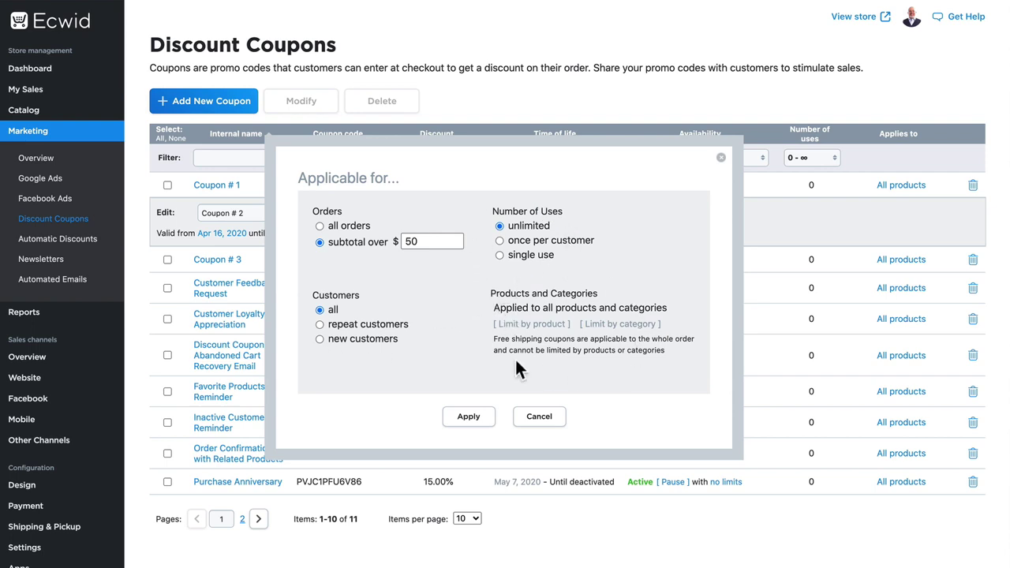
click(543, 418)
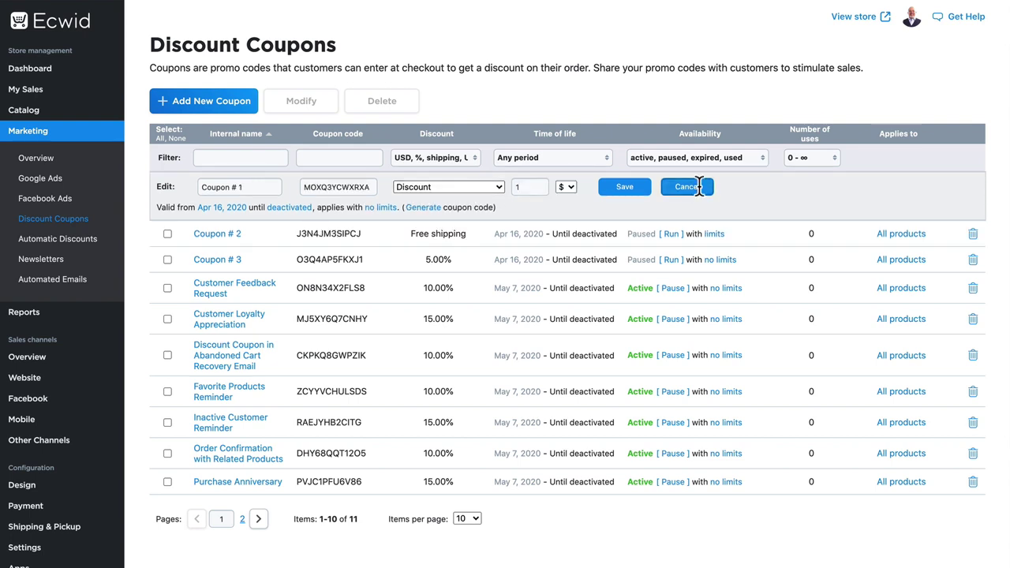
click(687, 186)
click(211, 238)
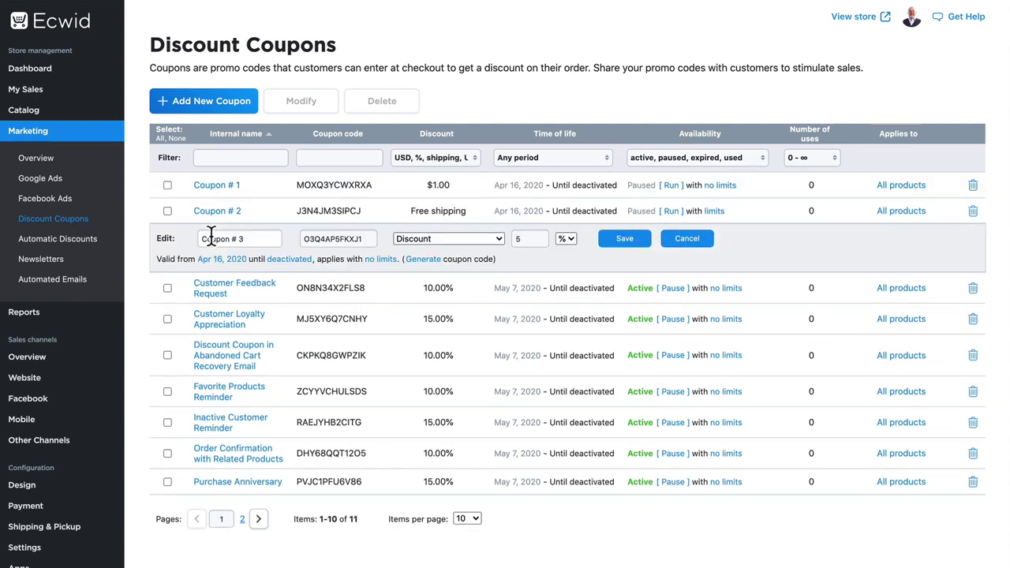
click(701, 243)
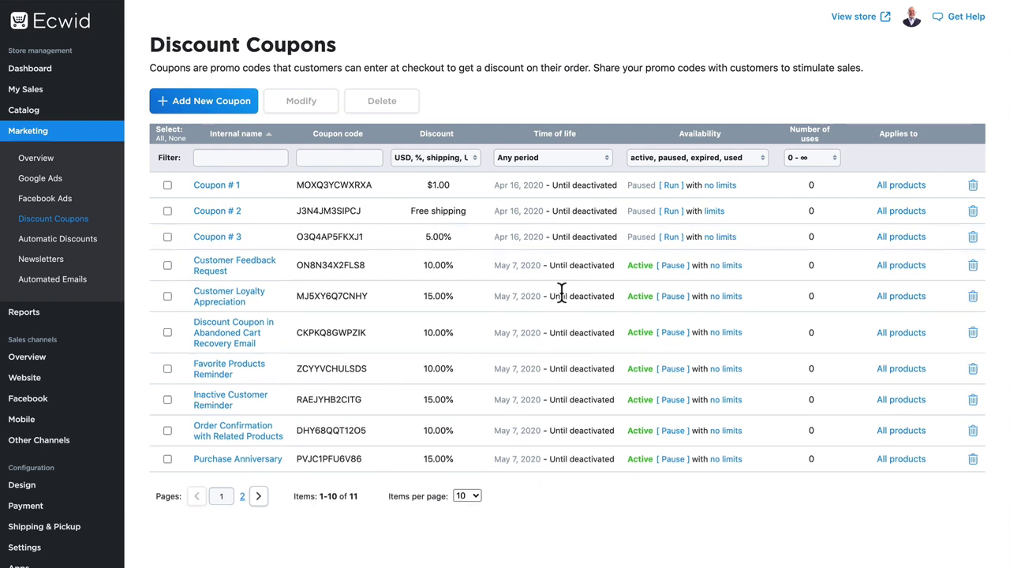
Open Manage Automated Emails from Discount Coupons and scroll to Re-engage inactive customers
scroll(561, 294, down, 1)
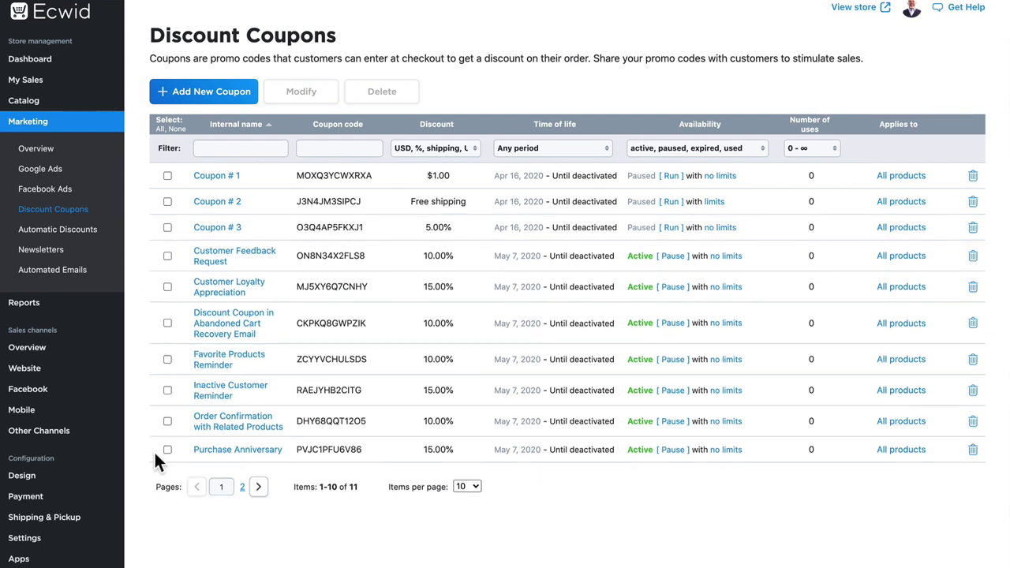
scroll(154, 449, down, 3)
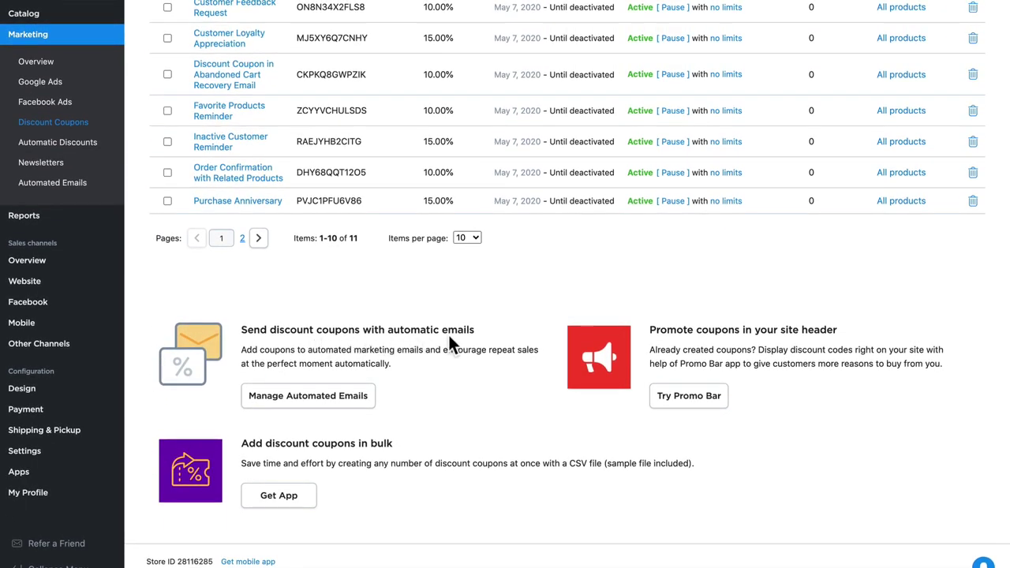
click(291, 397)
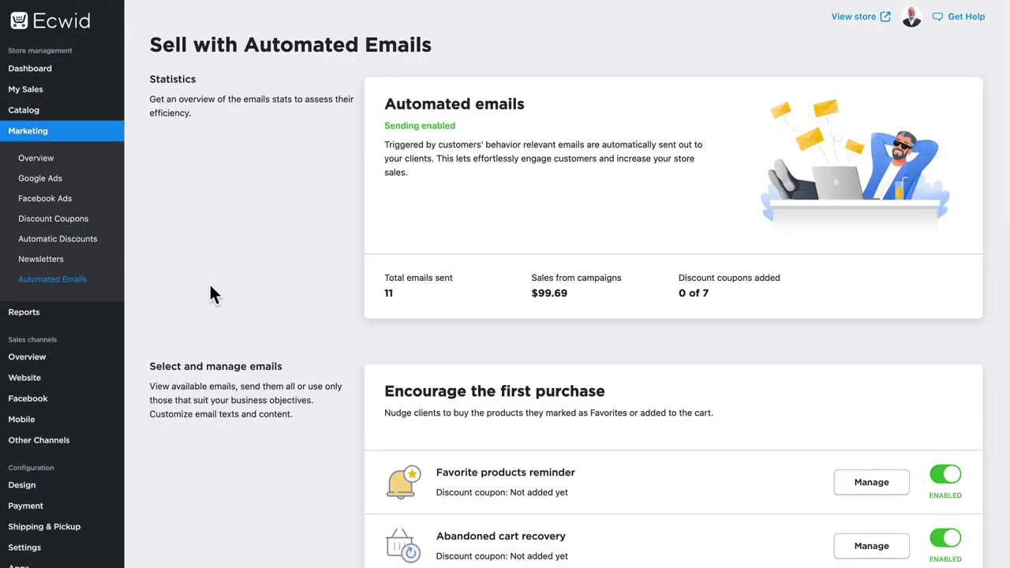
scroll(215, 286, down, 3)
scroll(220, 290, down, 4)
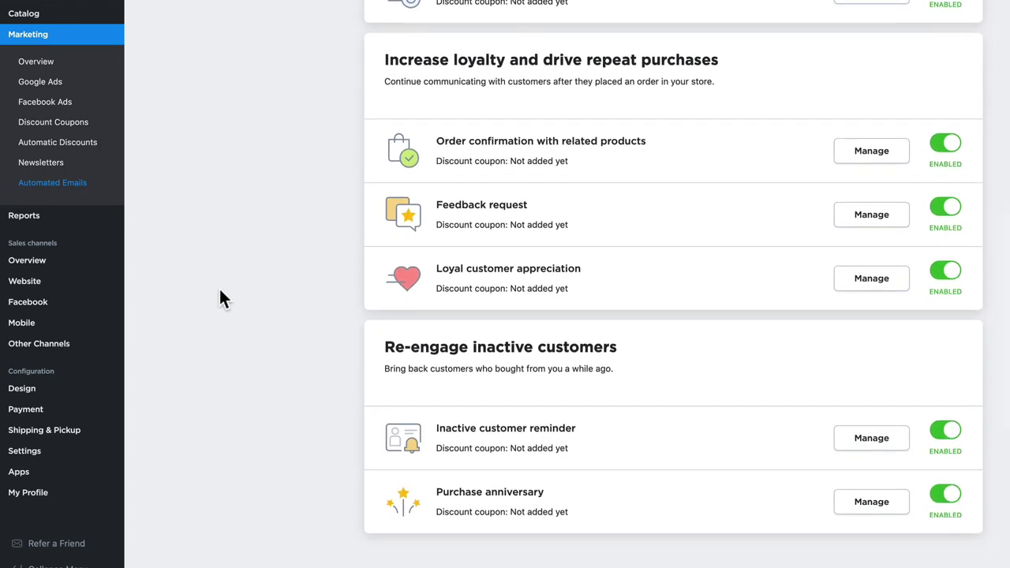
scroll(219, 293, down, 2)
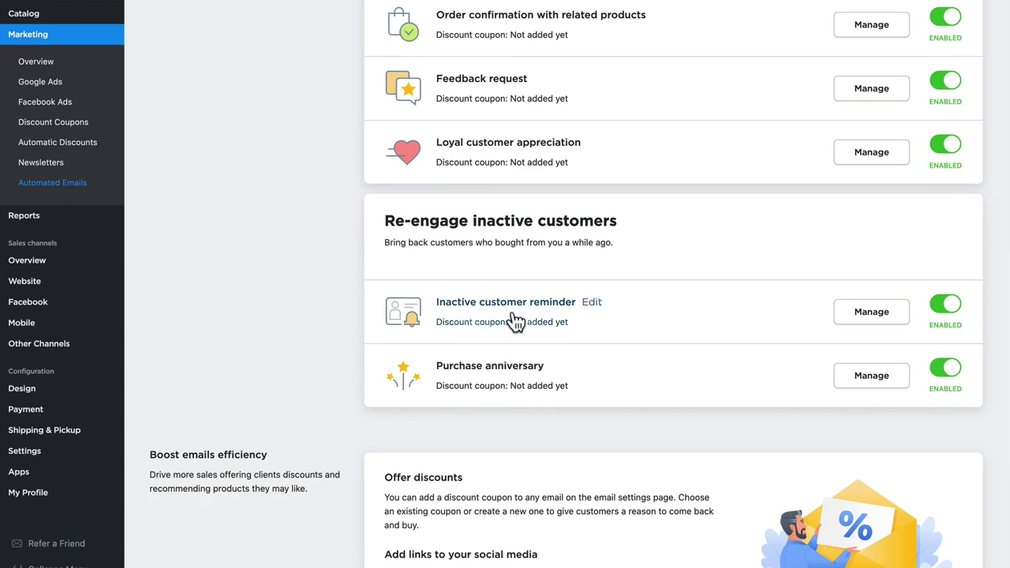
Add the 15% Inactive Customer Reminder coupon to the Inactive Customer Reminder email and save
click(876, 312)
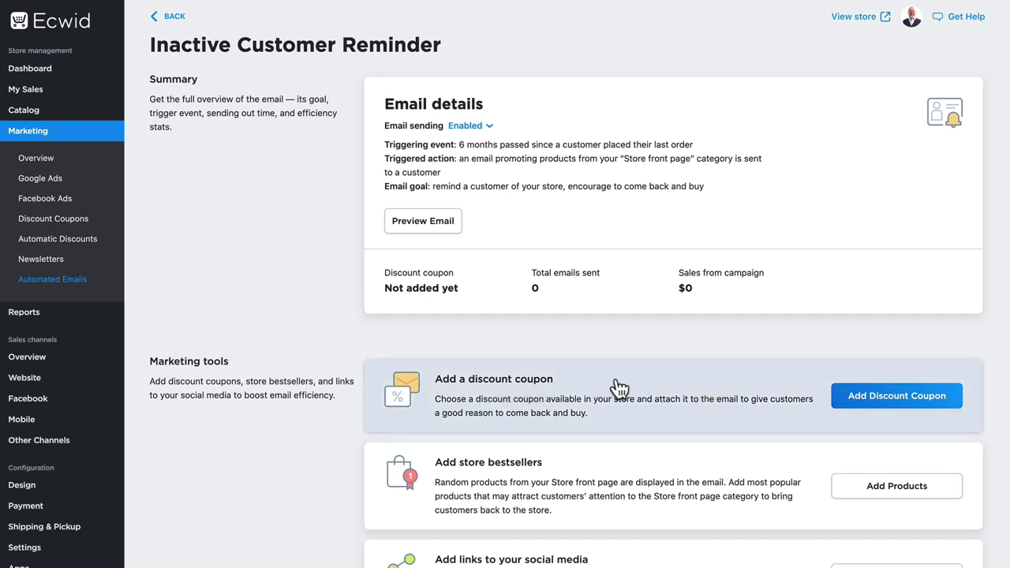
click(883, 400)
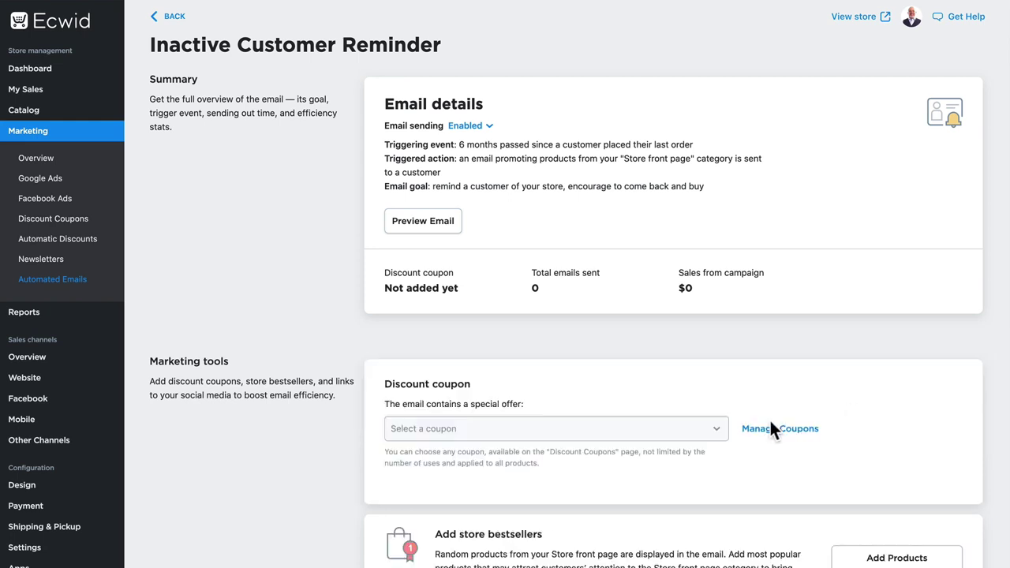
click(712, 434)
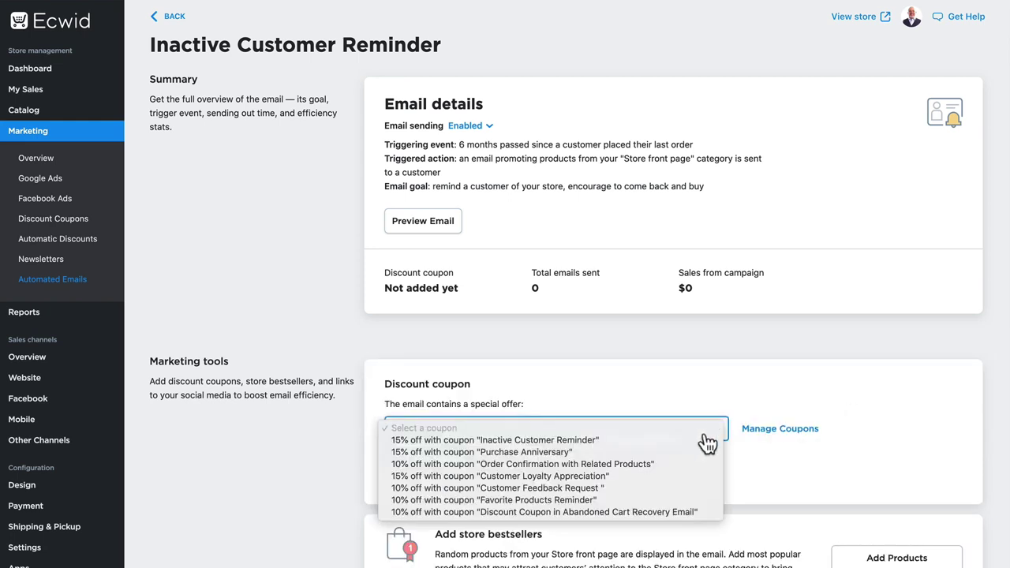
click(570, 442)
click(930, 17)
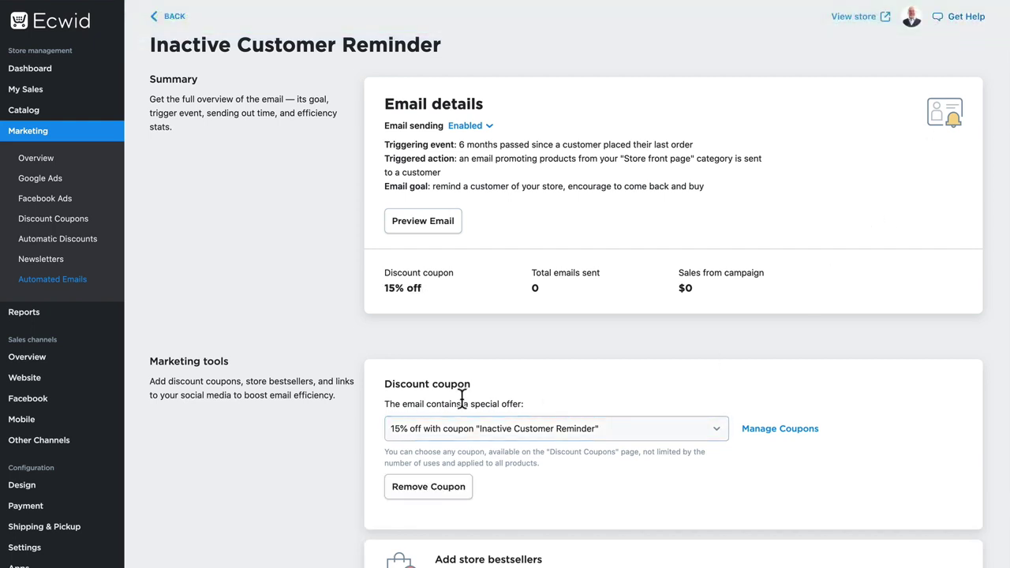
Preview the reminder email and highlight its 15% off heading
scroll(462, 398, down, 1)
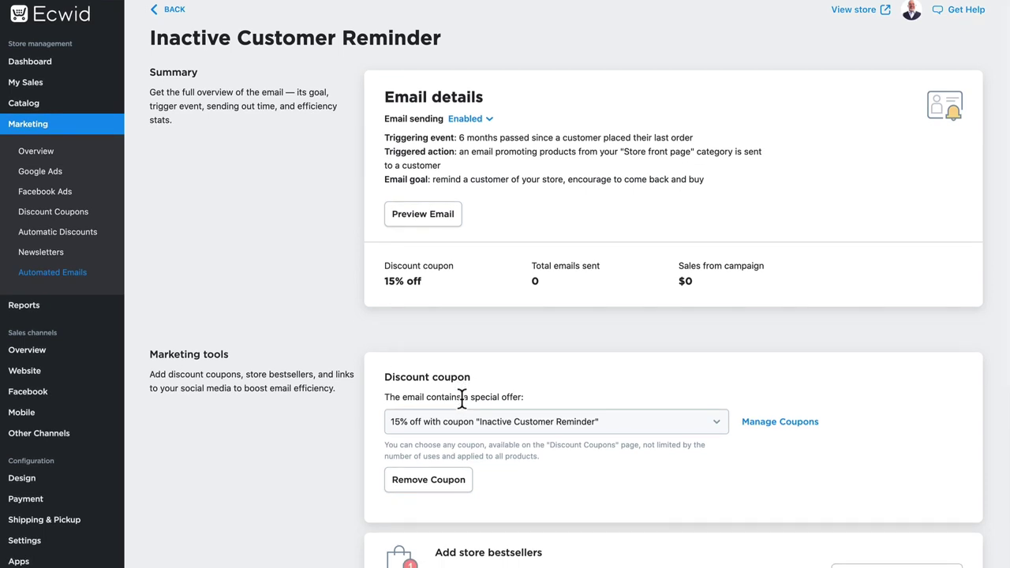
scroll(462, 399, up, 1)
click(429, 221)
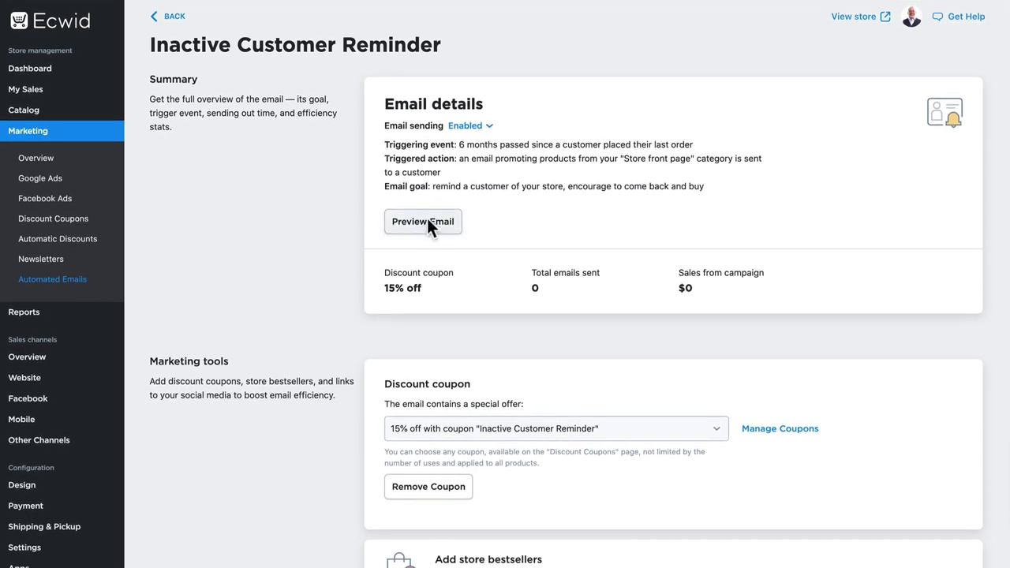
drag(307, 192, 508, 198)
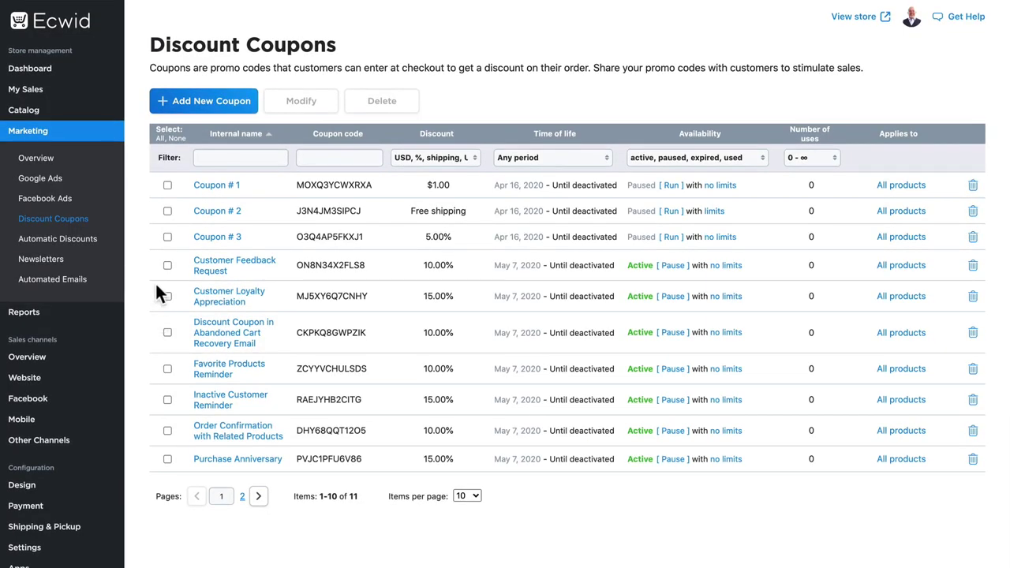
scroll(166, 430, down, 5)
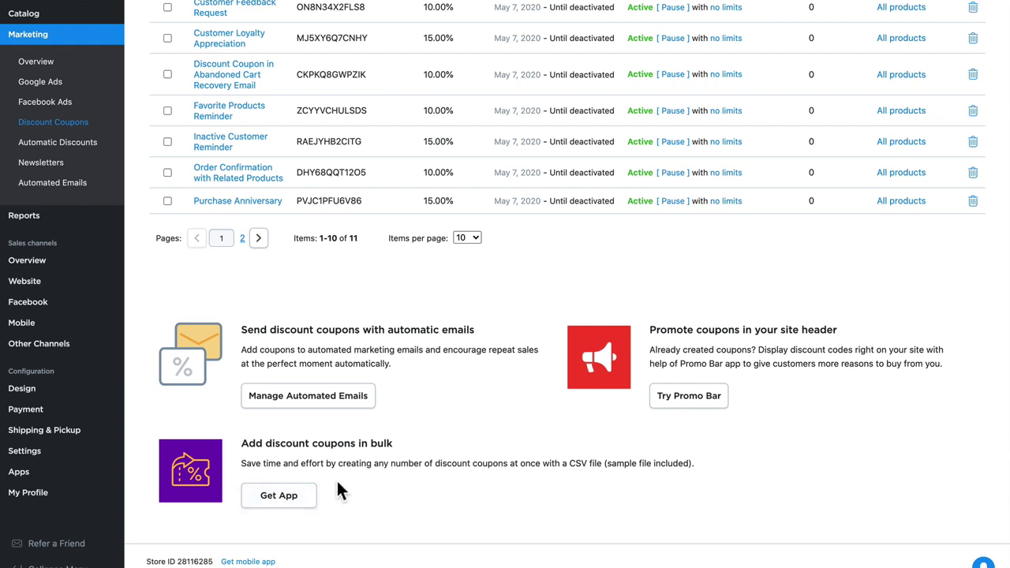
Search the App Market for 'bogo' and install Buy One Get One Free: Sales Promotions on a free trial
click(272, 497)
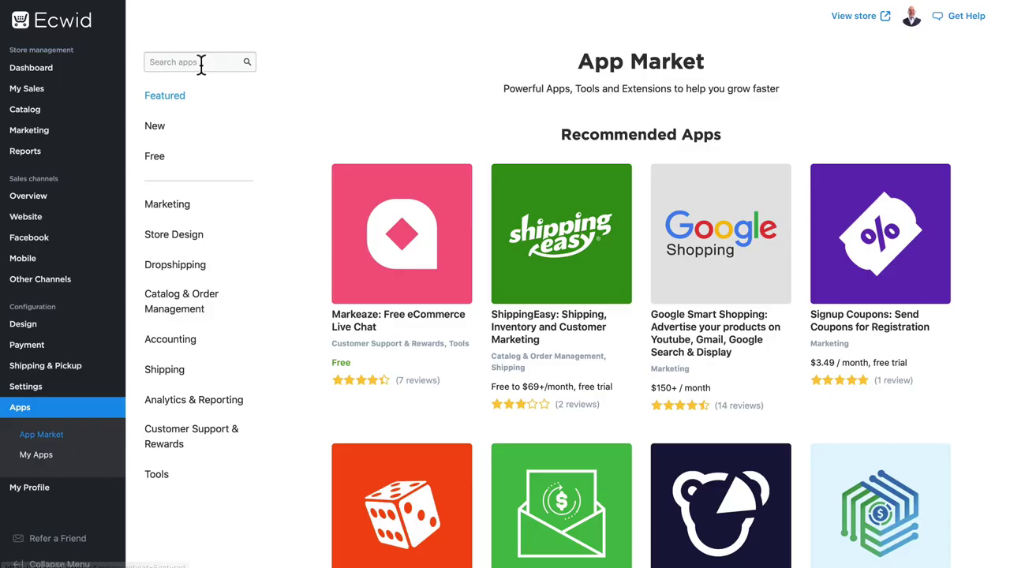
click(200, 62)
text(bogo)
key(Return)
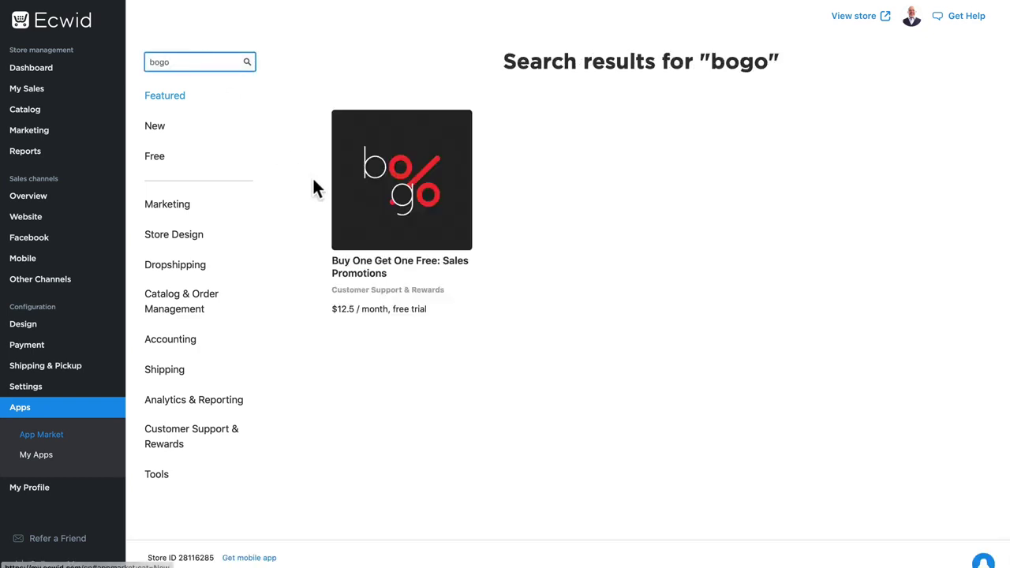
click(401, 193)
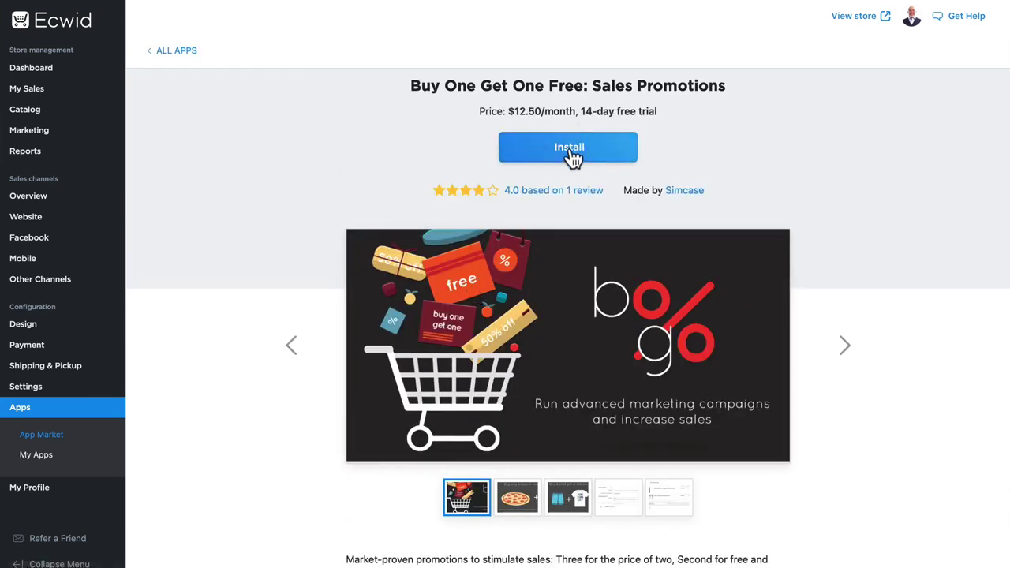
click(575, 157)
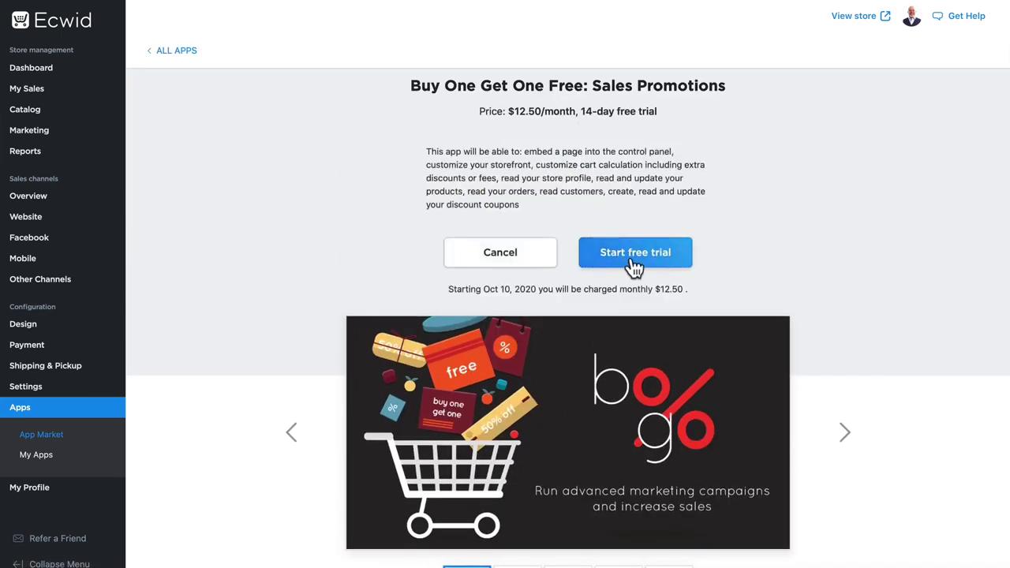
click(602, 262)
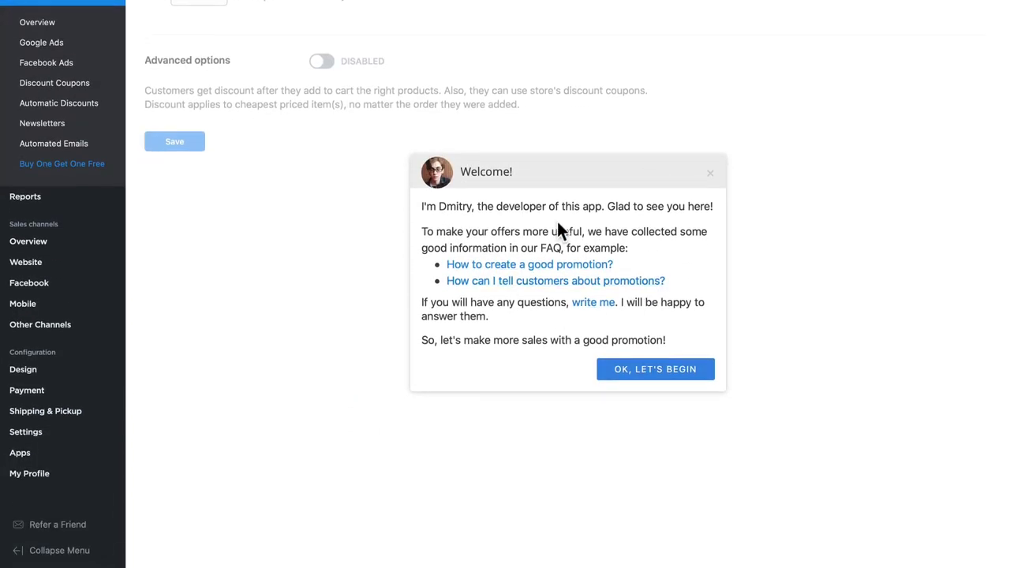
Set (00001) Casual Men's Scarf as both the product to buy and the free product
click(650, 376)
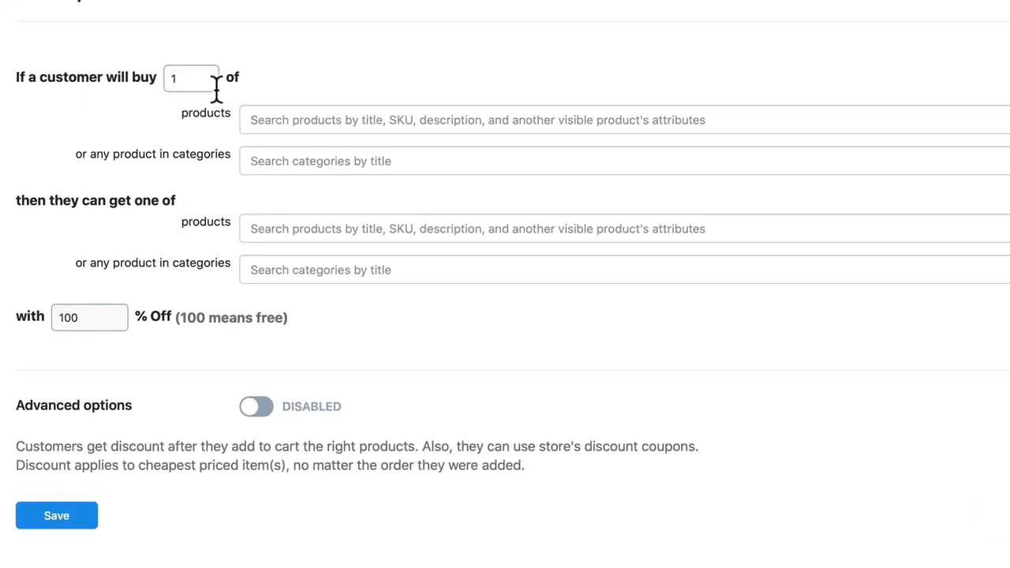
click(306, 120)
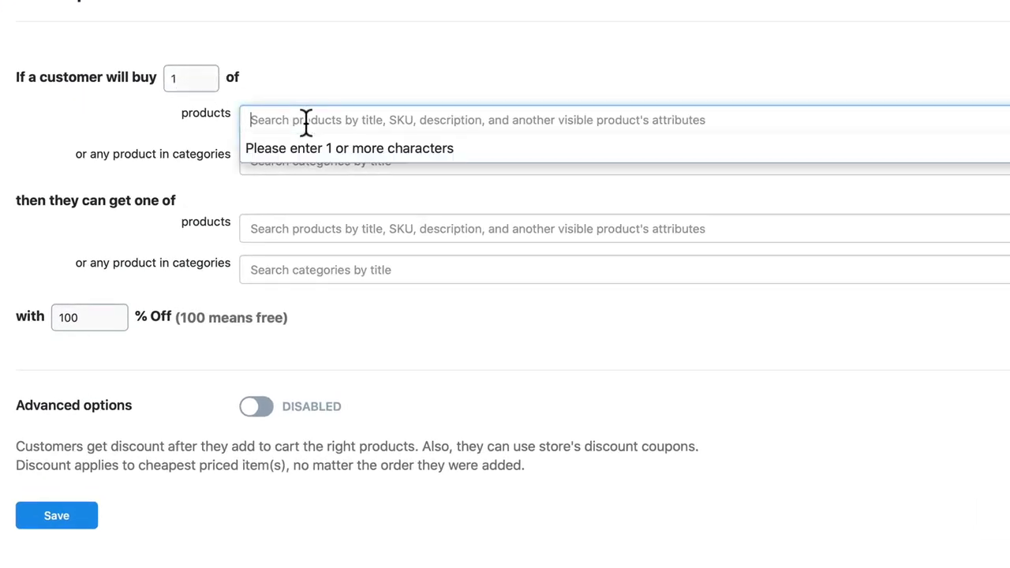
text(scarf)
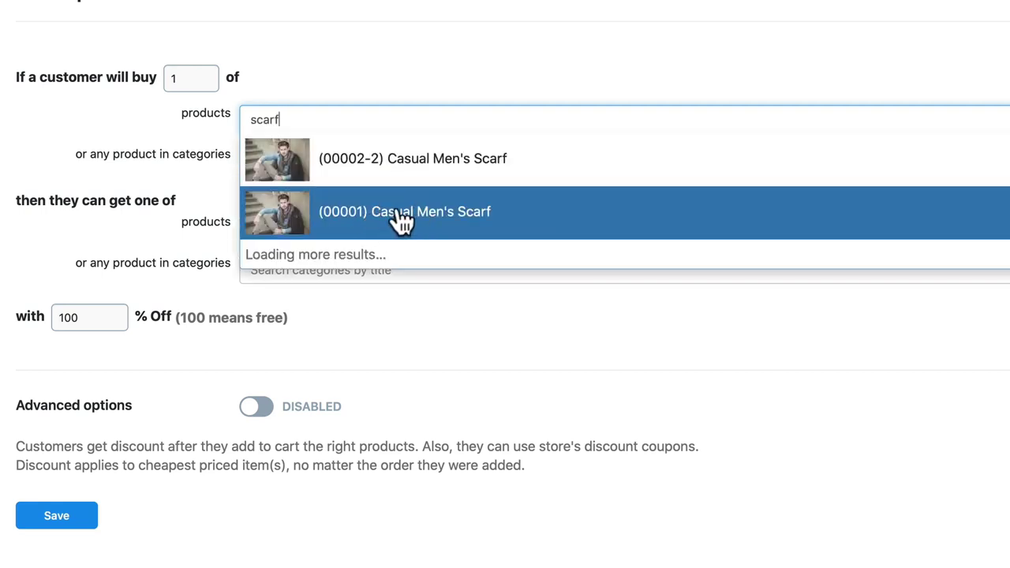
click(397, 219)
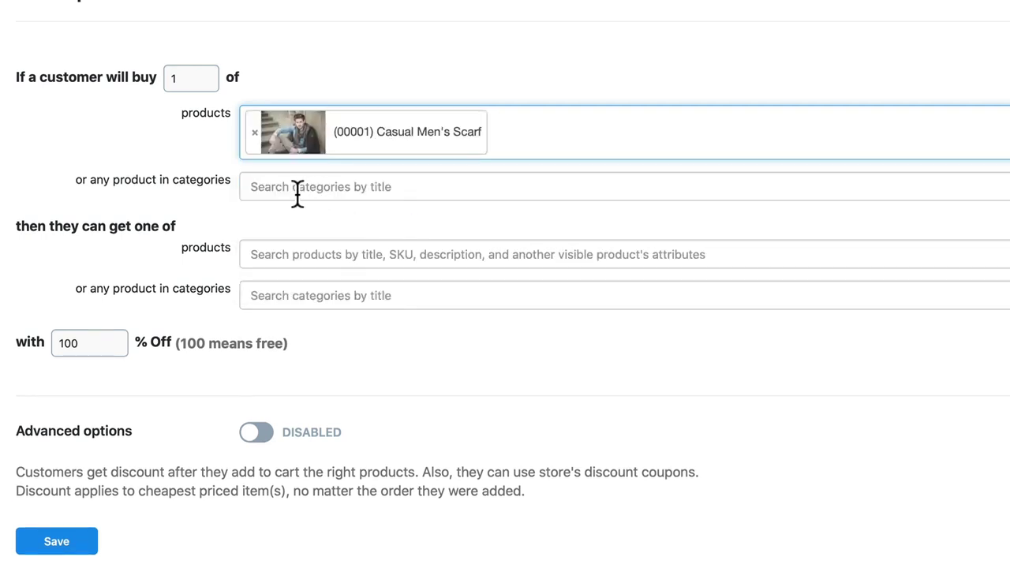
click(266, 255)
click(344, 355)
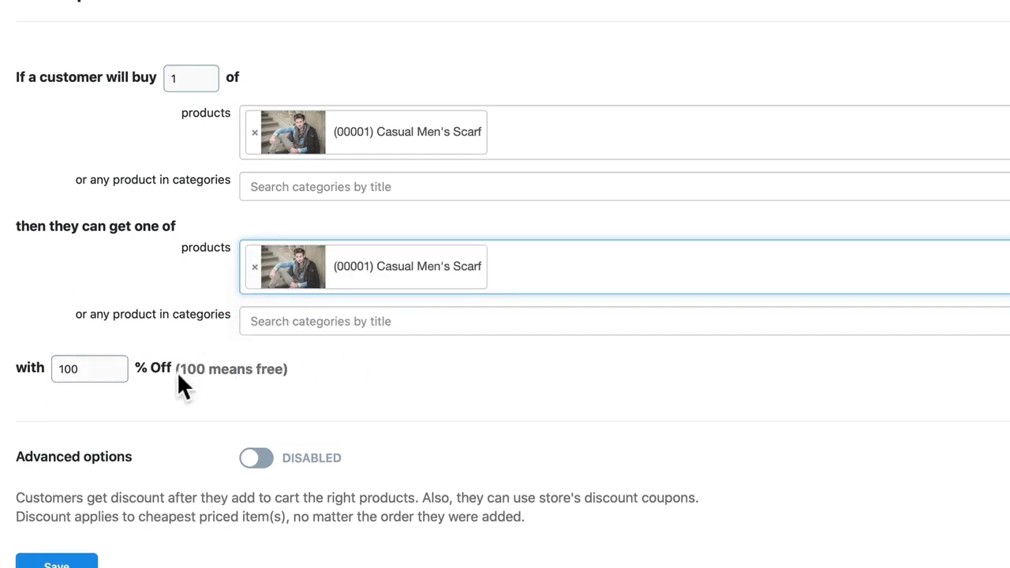
Enable advanced options with the description 'BOGO offer' and save the promotion
click(251, 455)
scroll(168, 466, down, 3)
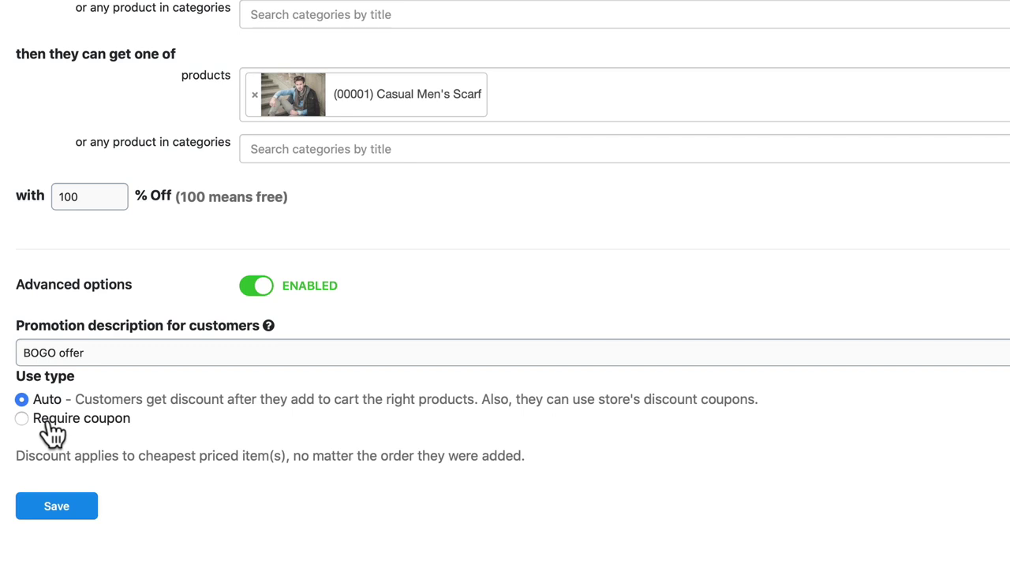
click(60, 509)
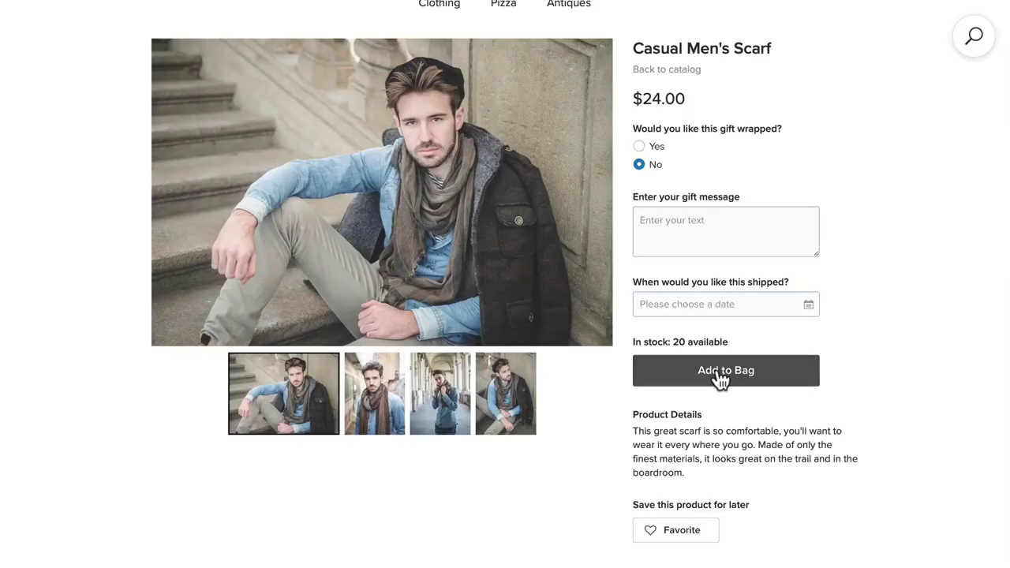
Add two Casual Men's Scarves to the bag and confirm the cart deducts $24.00 for a $34.67 total
click(719, 377)
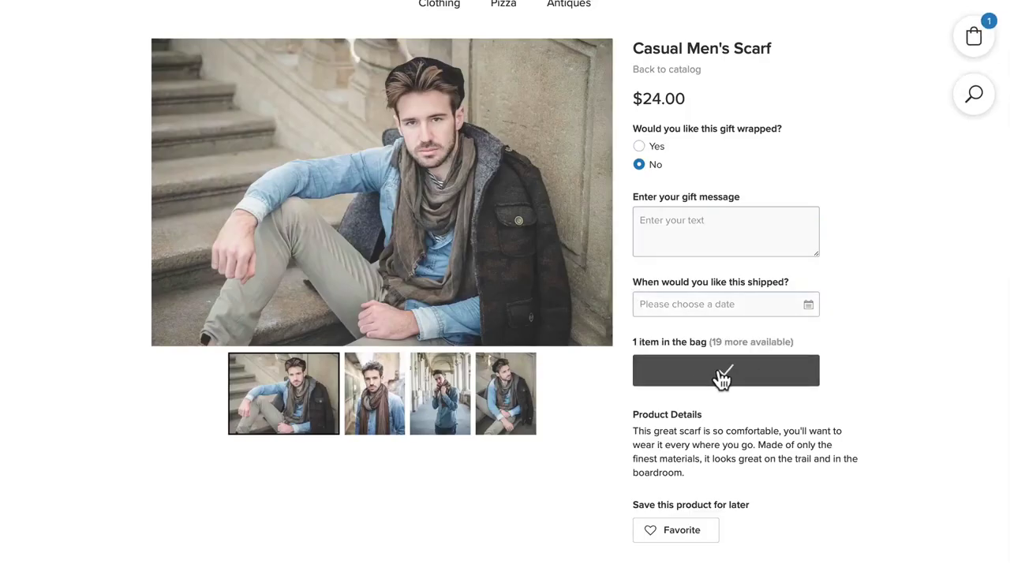
click(722, 377)
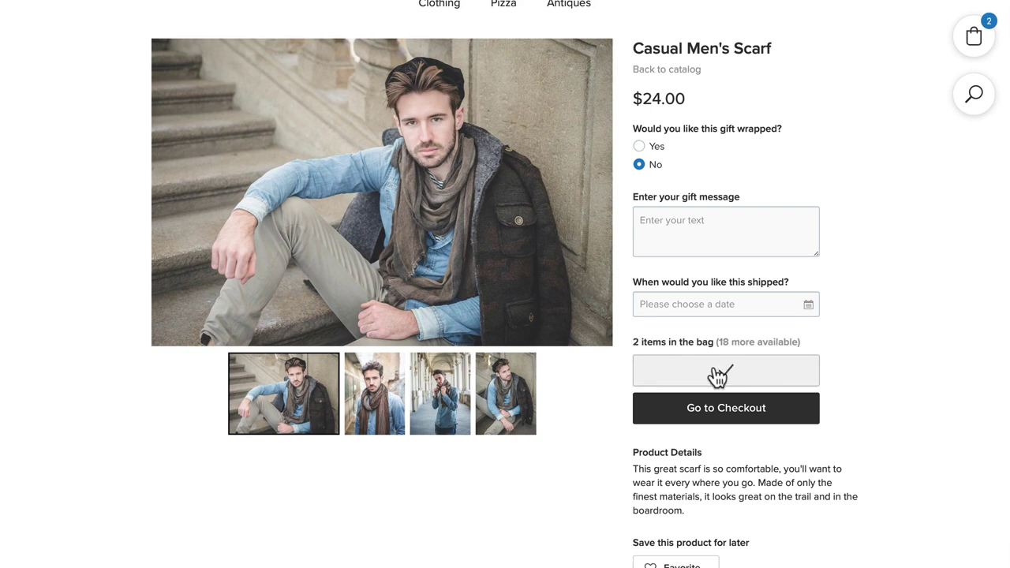
click(975, 36)
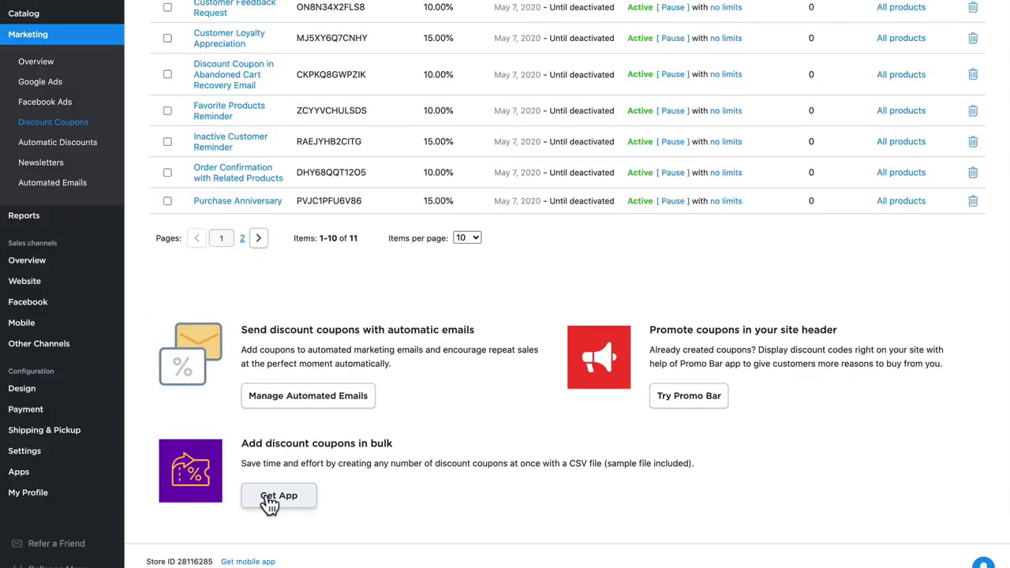
scroll(268, 500, up, 4)
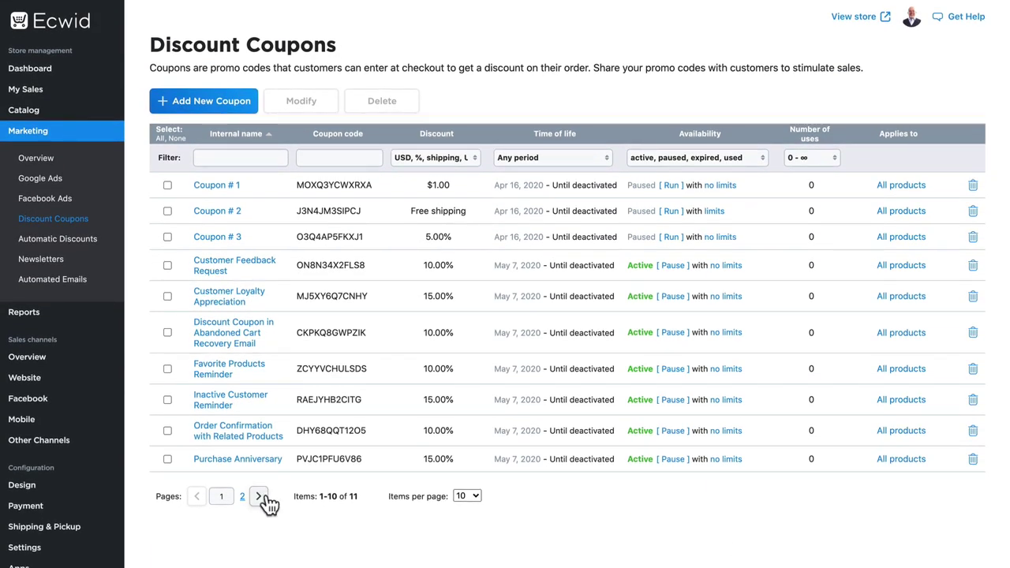